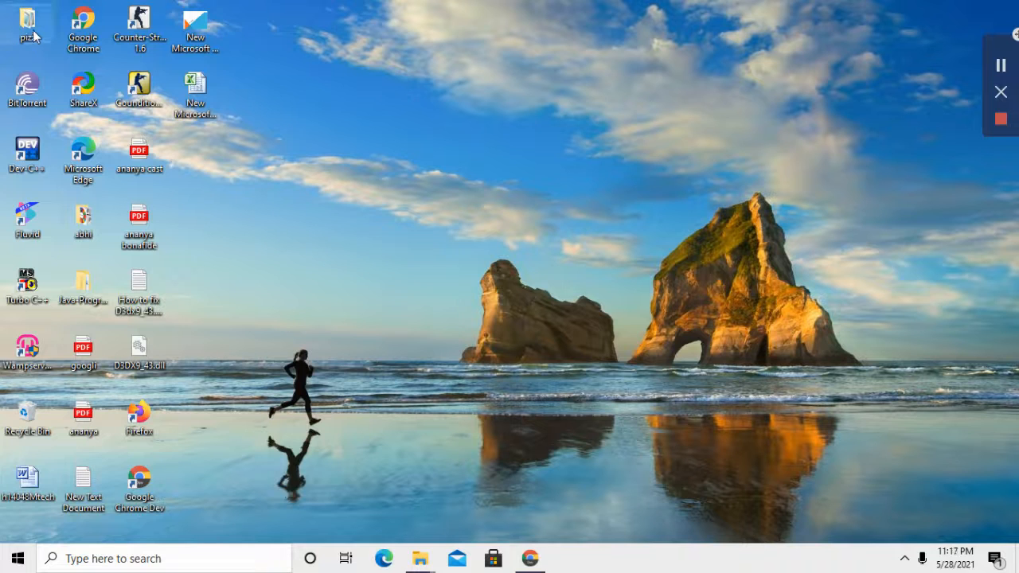
Step: Copy the pizz folder from its desktop context menu
right_click(33, 35)
left_click(107, 359)
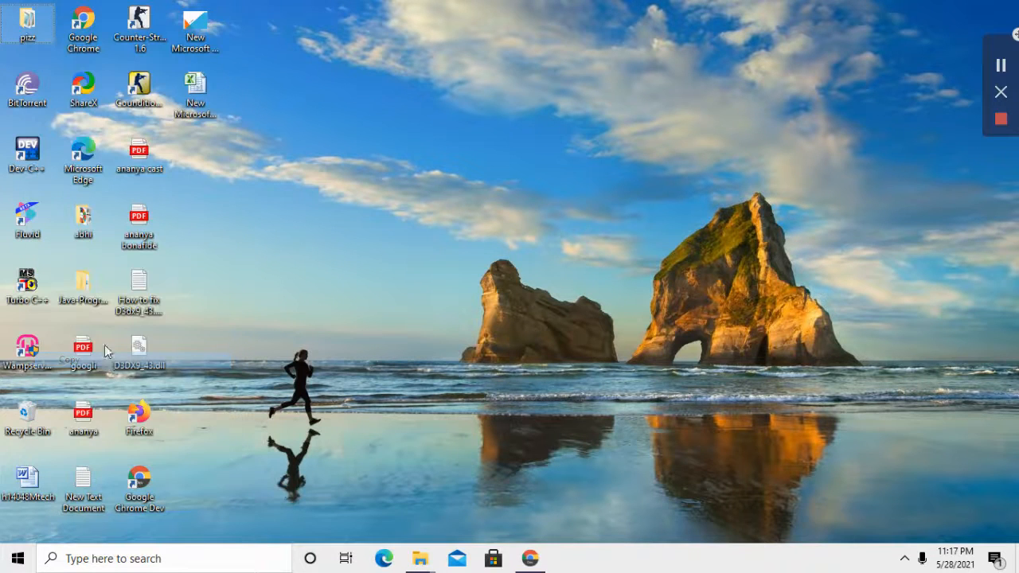
left_click(44, 355)
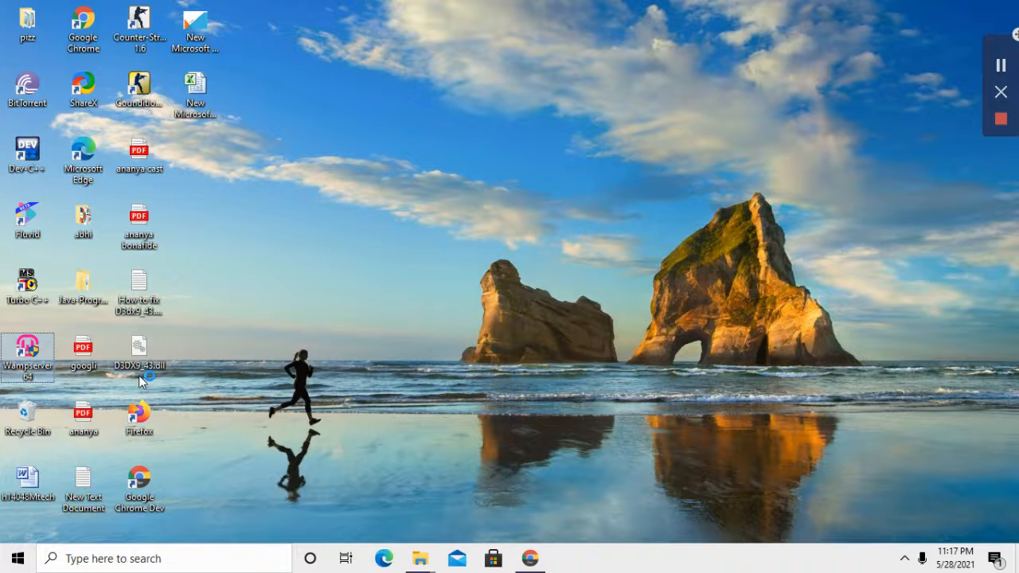
left_click(549, 388)
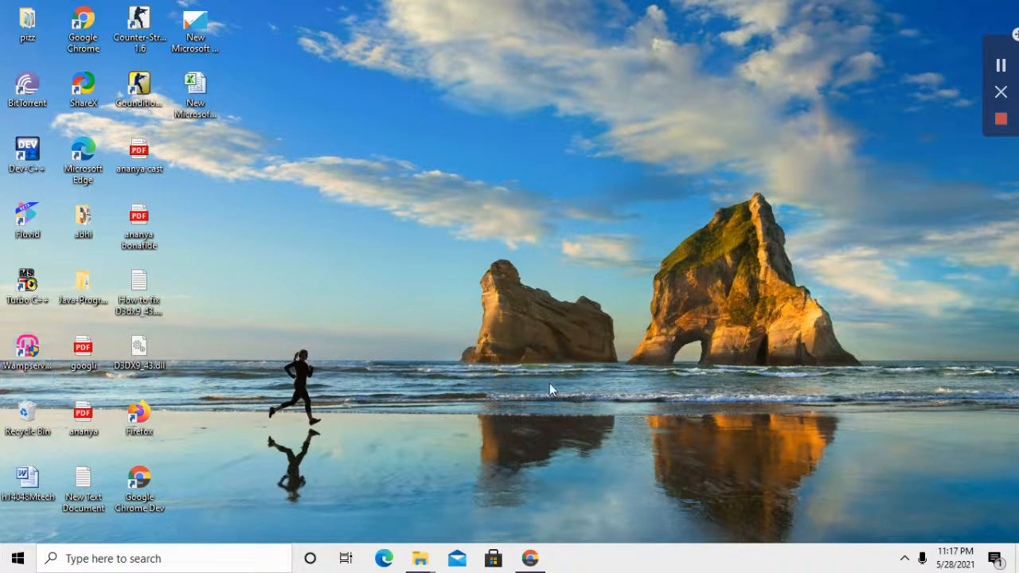
Step: Check the hidden notification-area icons, then copy the pizz folder again
left_click(905, 558)
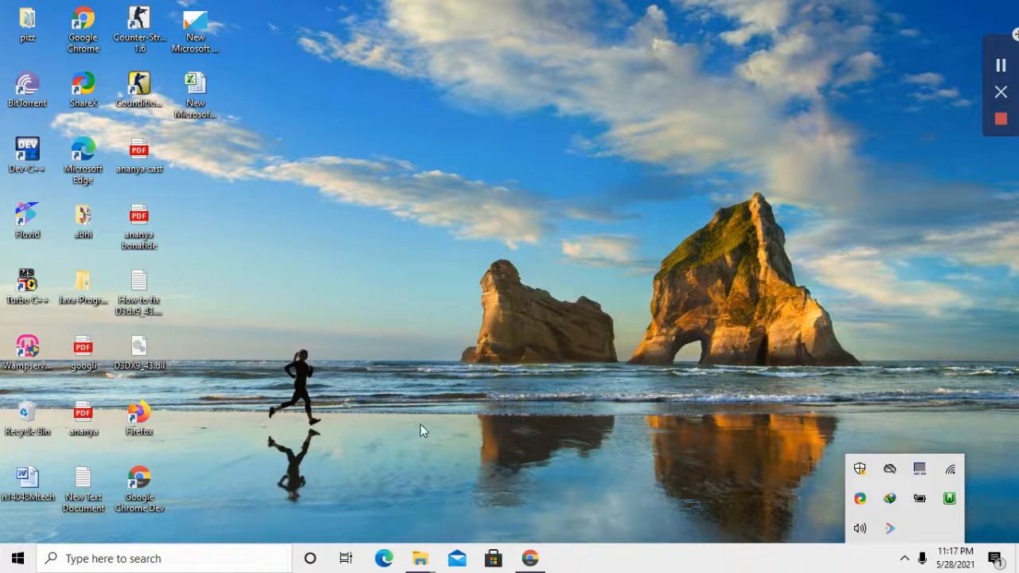
left_click(329, 194)
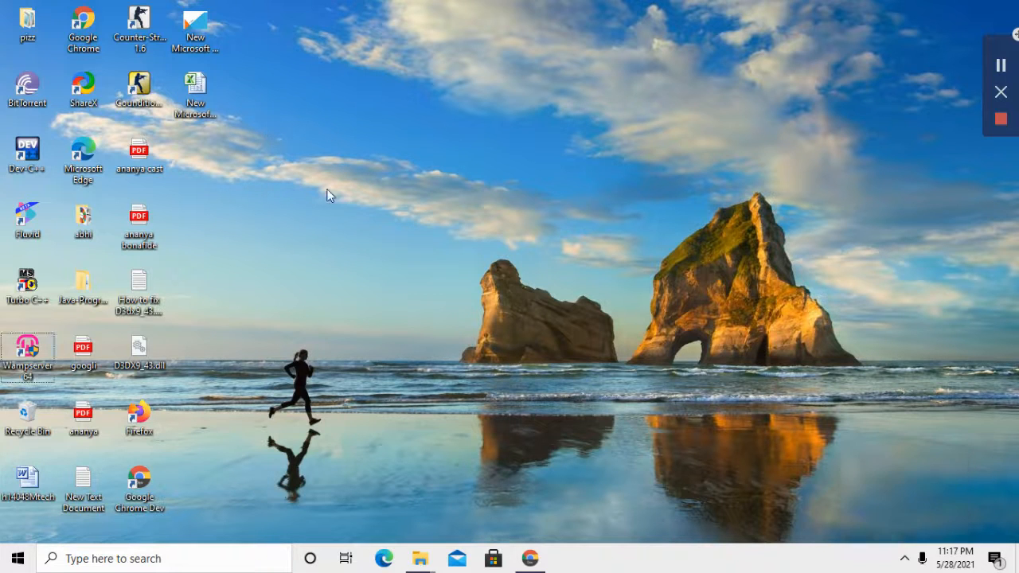
right_click(344, 198)
right_click(31, 33)
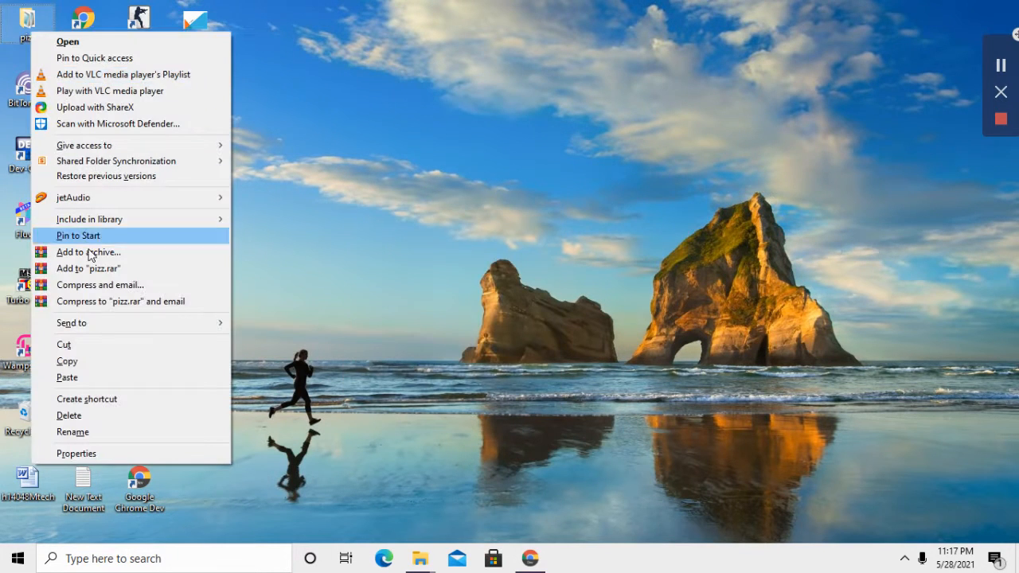
left_click(107, 361)
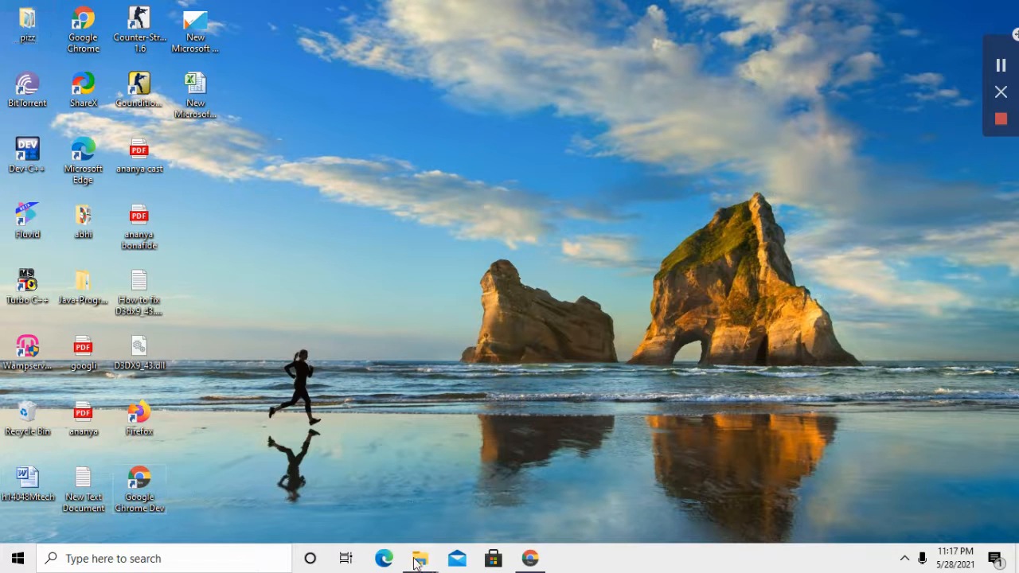
Step: Paste the copied pizz folder into the www folder from the firstwebsite window
mouse_move(420, 557)
left_click(466, 500)
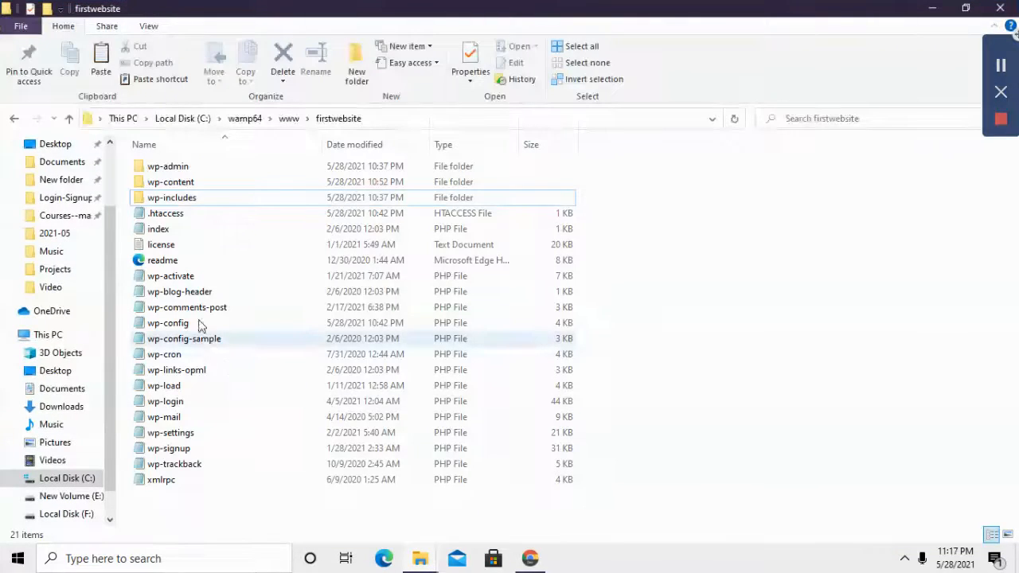
left_click(16, 118)
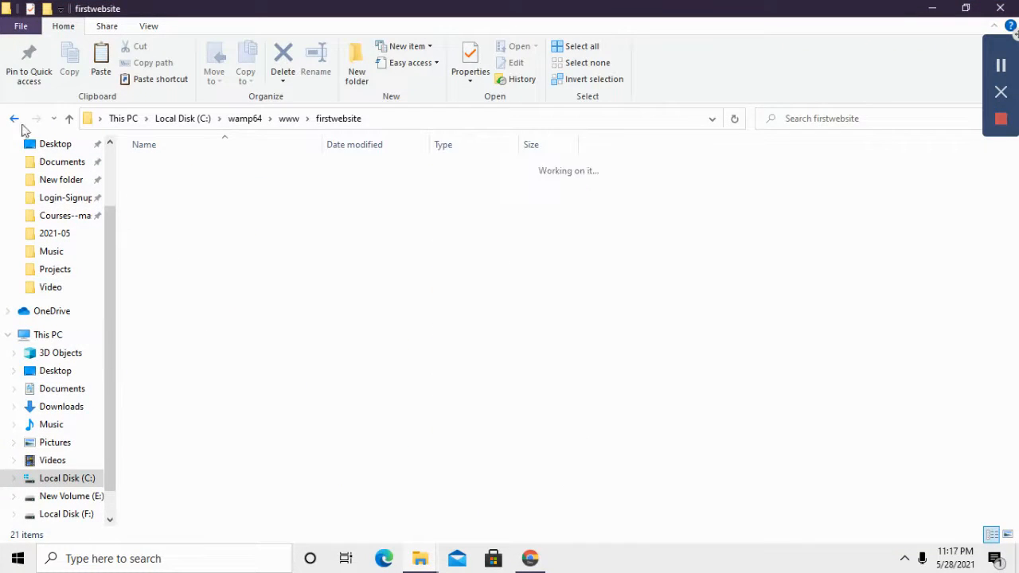
right_click(207, 471)
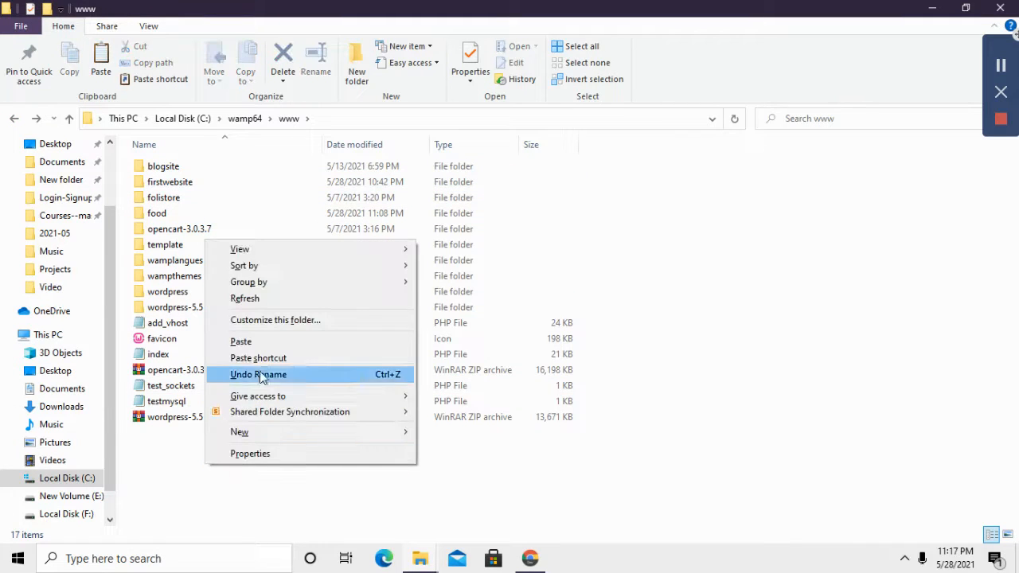
left_click(261, 340)
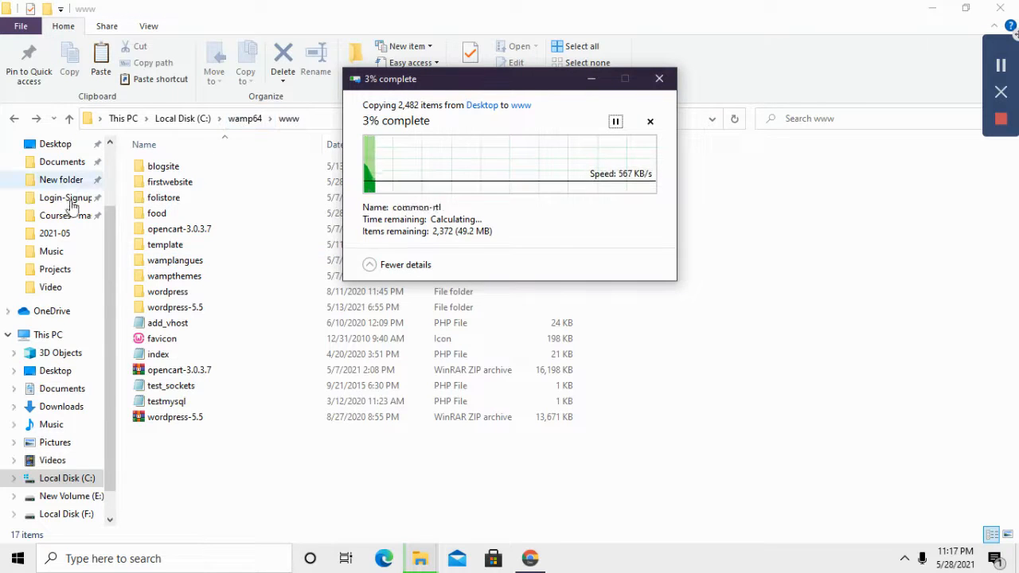
Step: Browse to C:\wamp64\www and bring the copy progress window forward
left_click(75, 480)
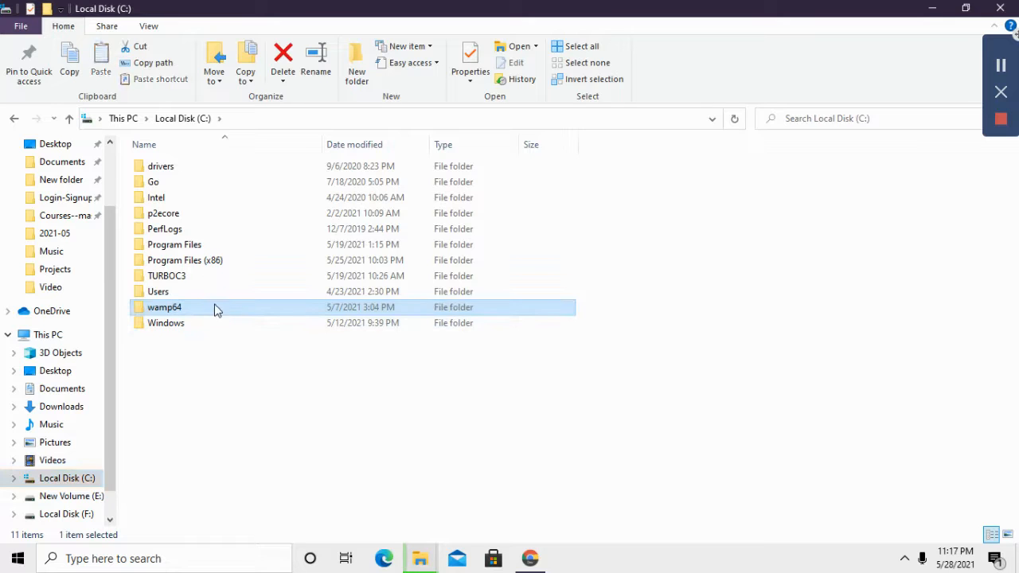
double_click(215, 310)
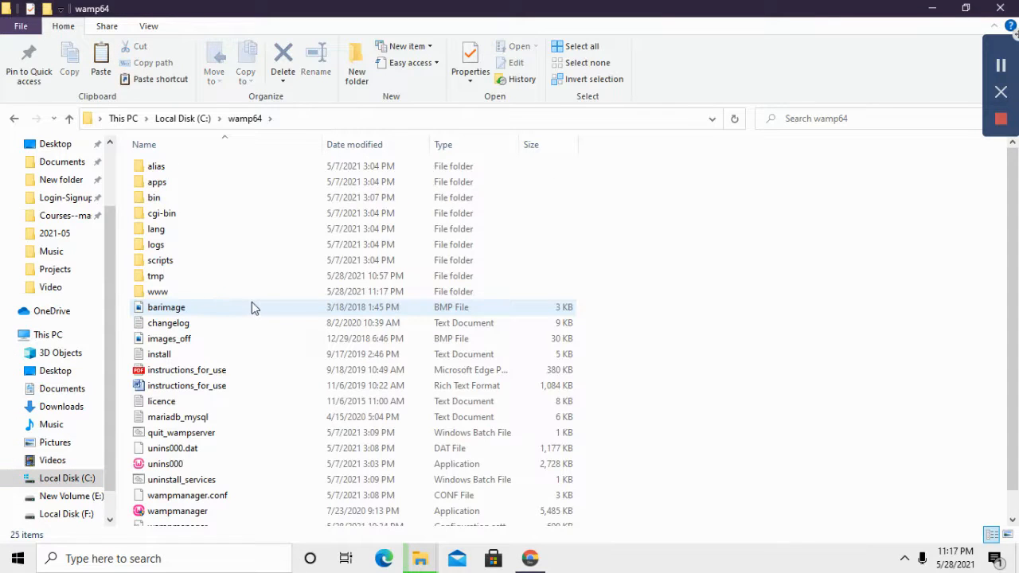
double_click(255, 293)
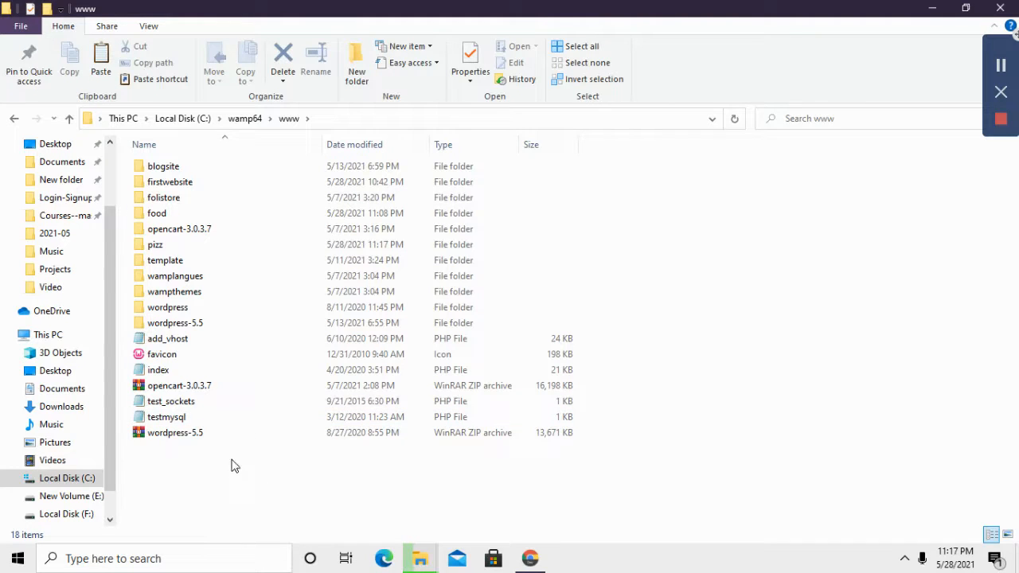
mouse_move(419, 558)
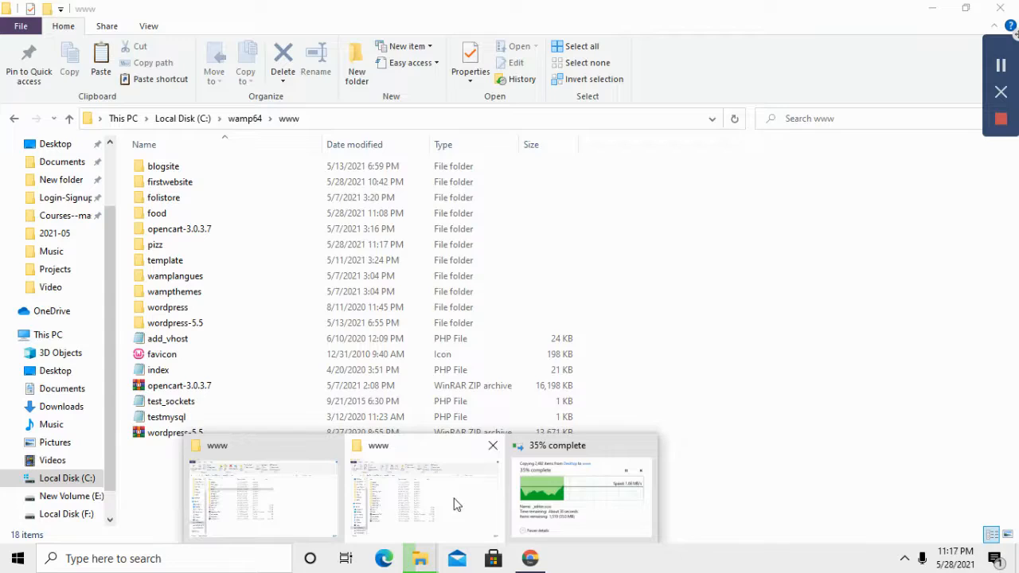
left_click(598, 487)
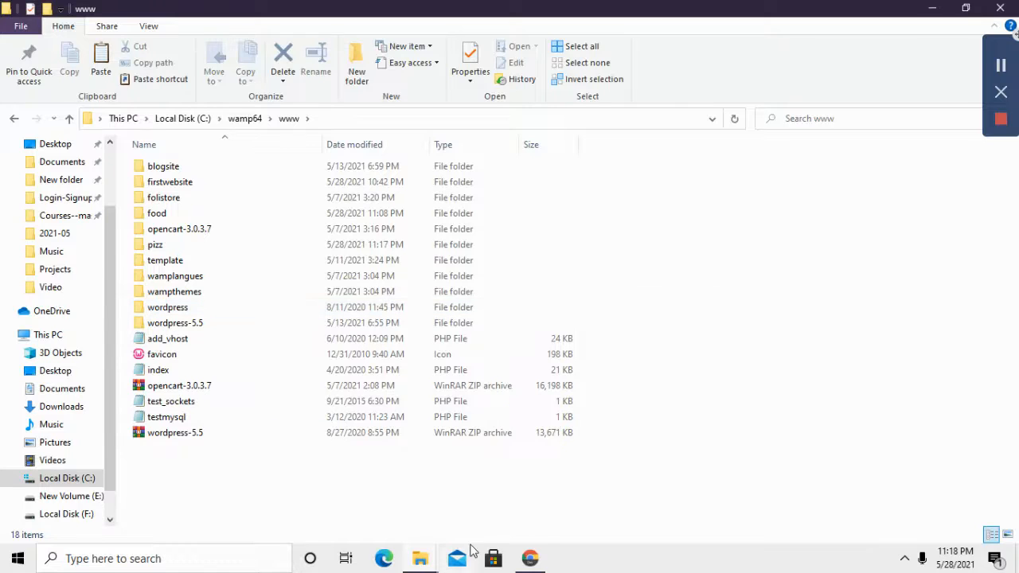
Step: Load localhost/pizz in Chrome to start the WordPress setup
left_click(529, 560)
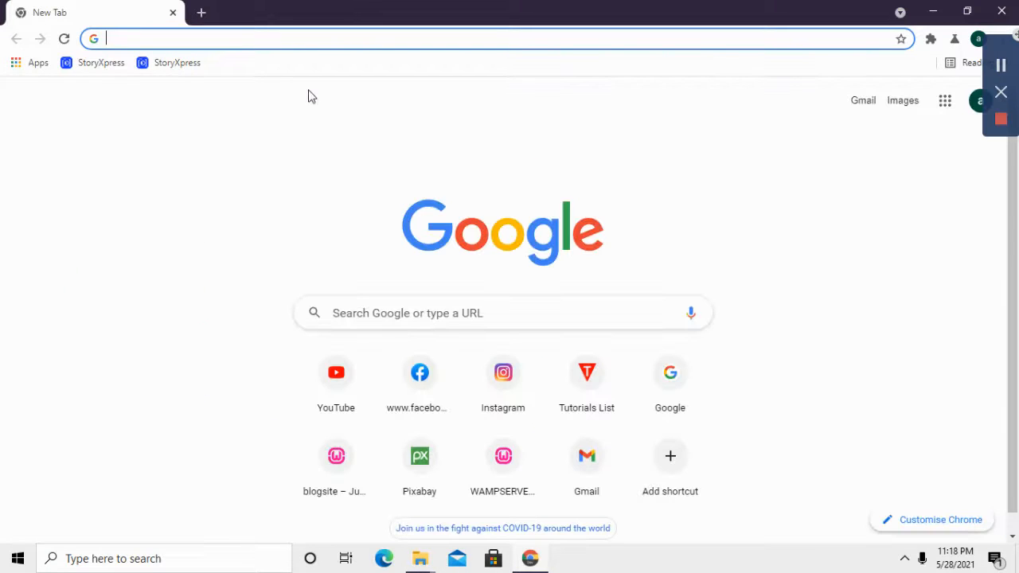
type("loca")
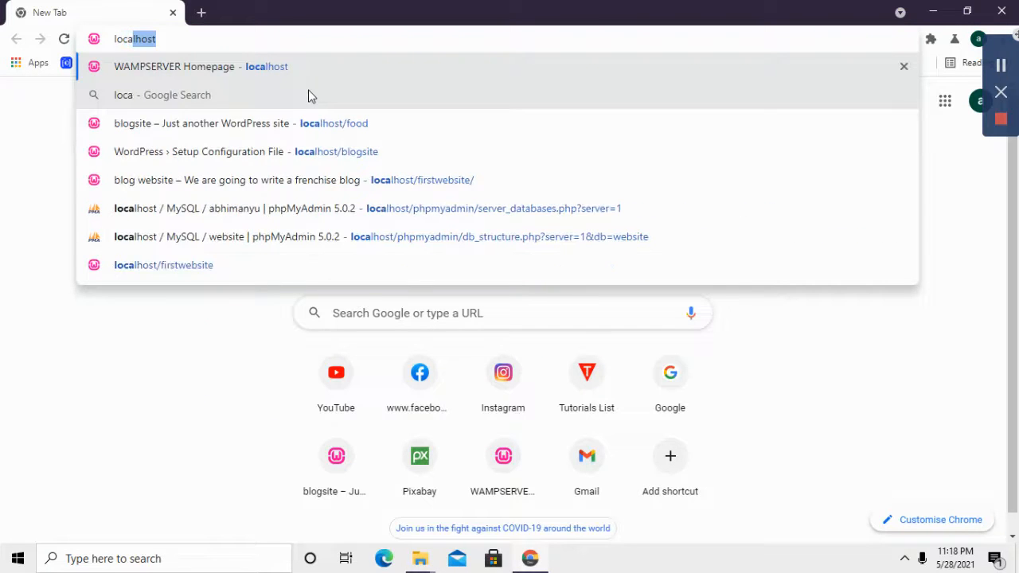
type("lhost/")
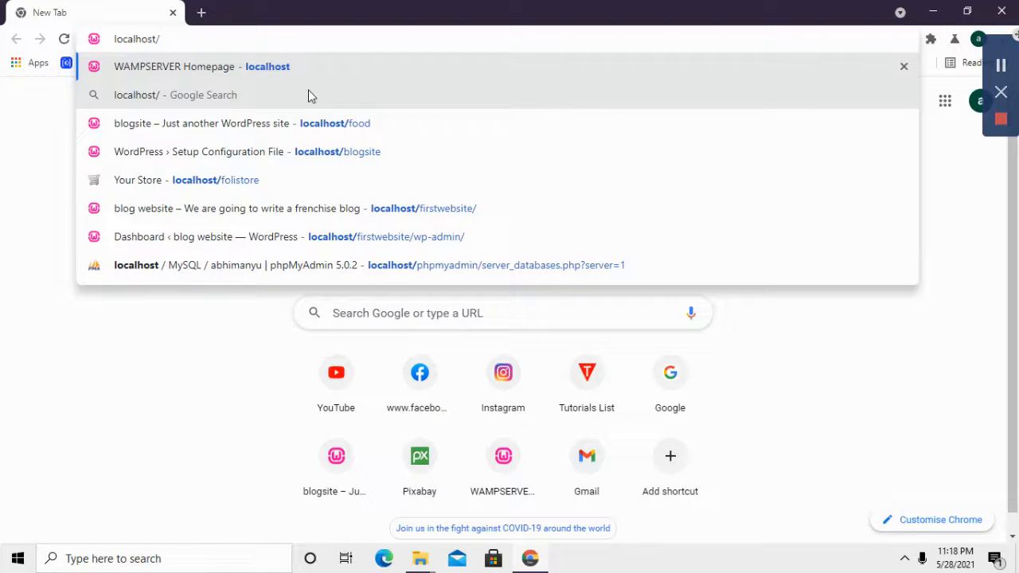
type("pizz")
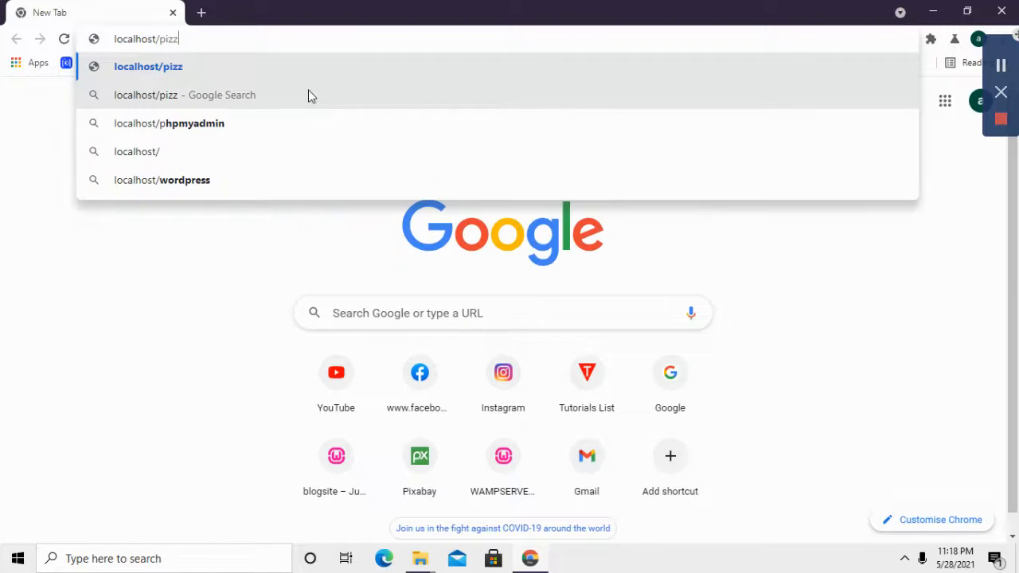
key("Return")
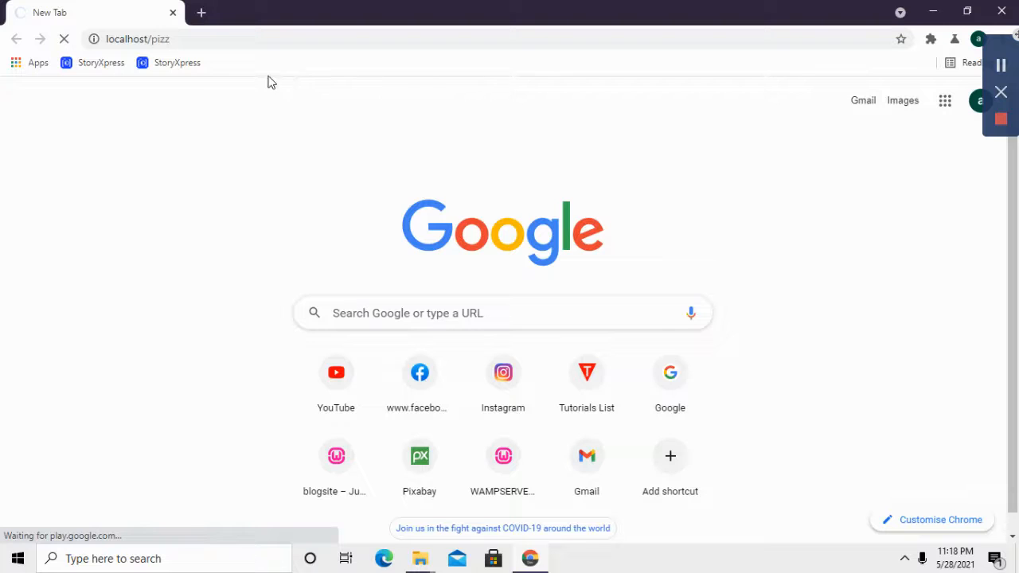
Step: In a new tab, open phpMyAdmin at localhost and log in with an empty password
left_click(200, 13)
type("localhost")
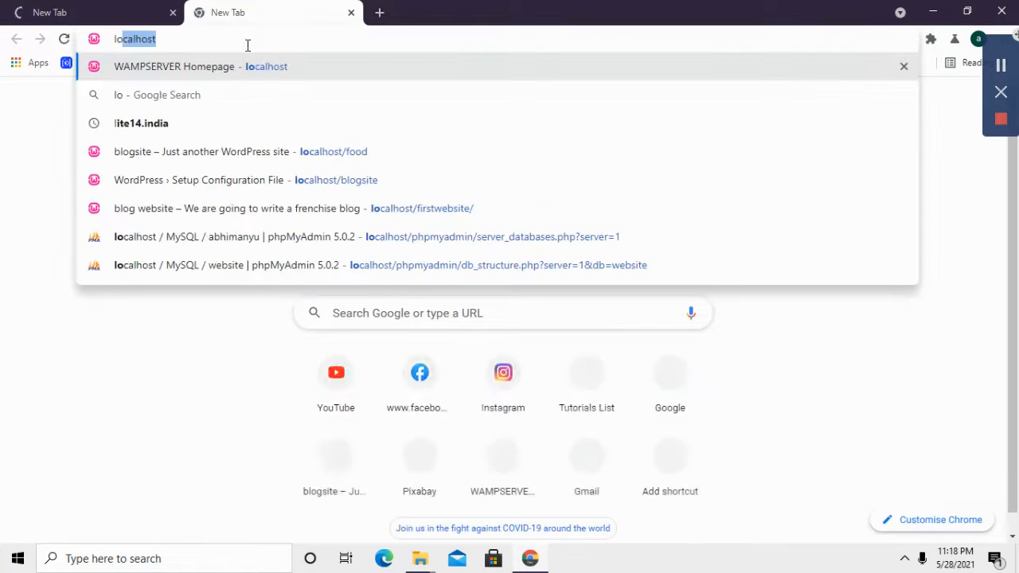
type("/php")
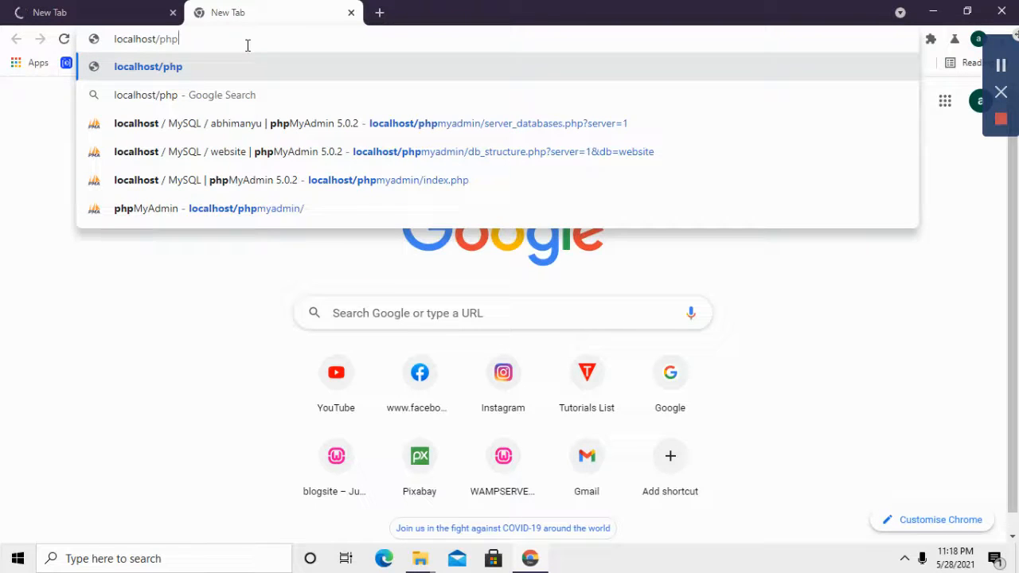
left_click(318, 131)
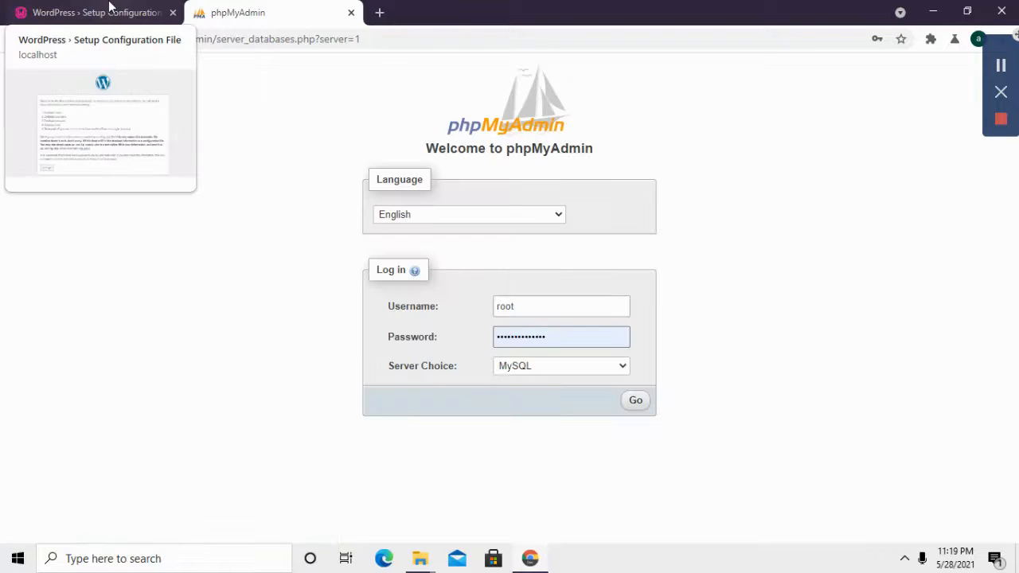
double_click(562, 336)
key("BackSpace")
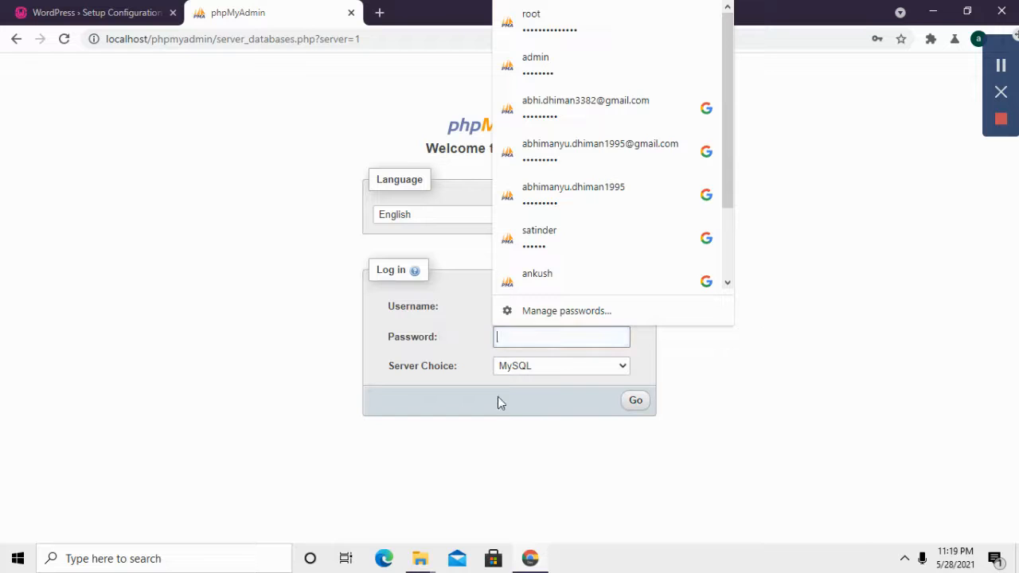
left_click(636, 401)
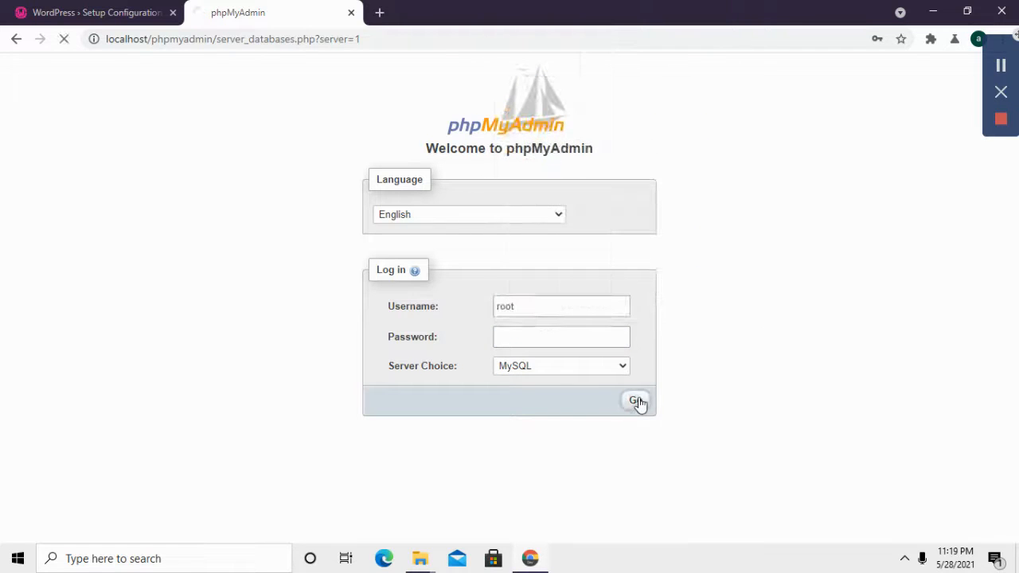
Step: In the setup tab, advance to the database form and select the default database name
left_click(157, 8)
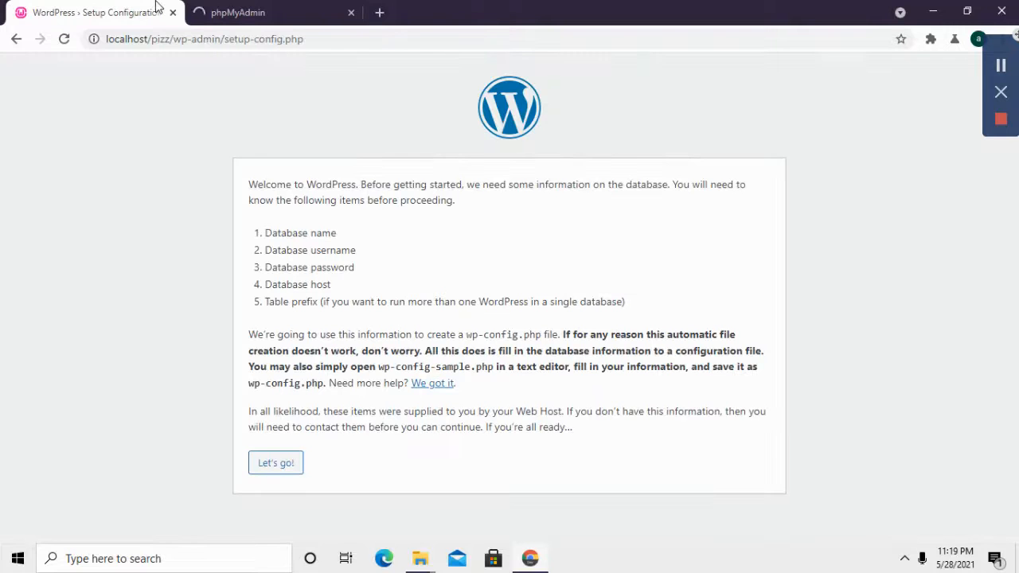
left_click(278, 471)
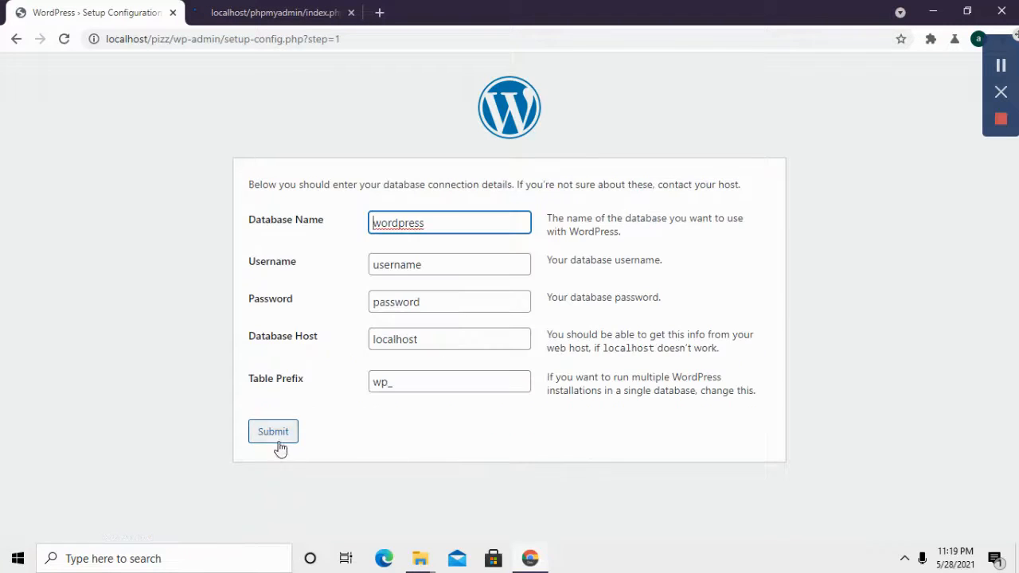
double_click(439, 223)
left_click(286, 8)
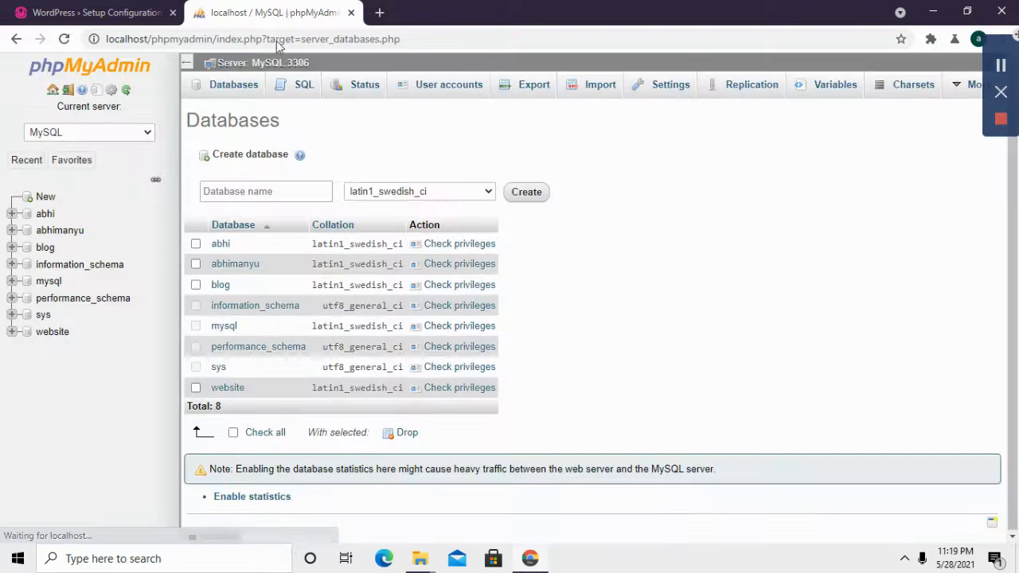
Step: Create the pizz database under Create database, then return to the WordPress tab
left_click(271, 190)
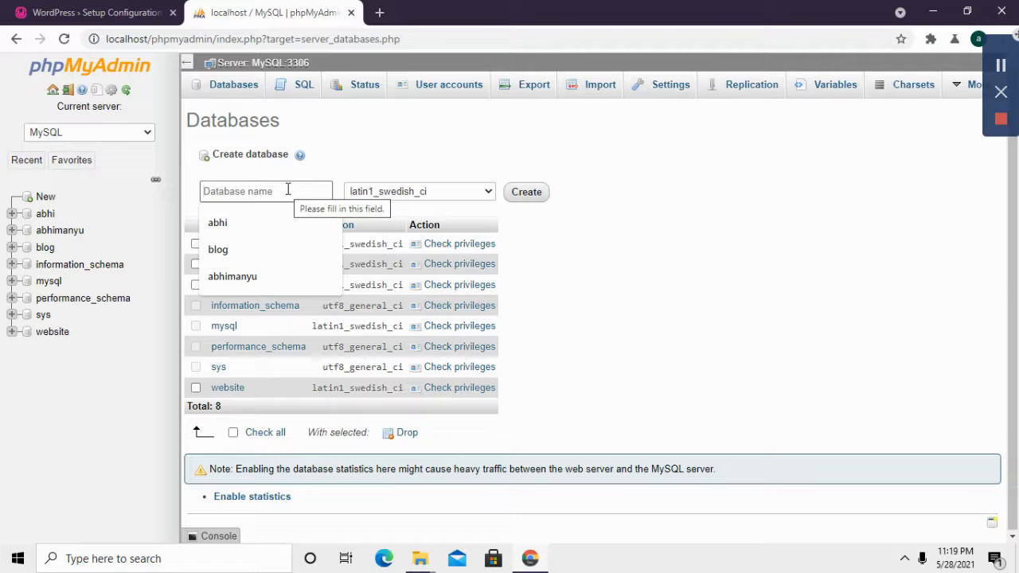
type("p")
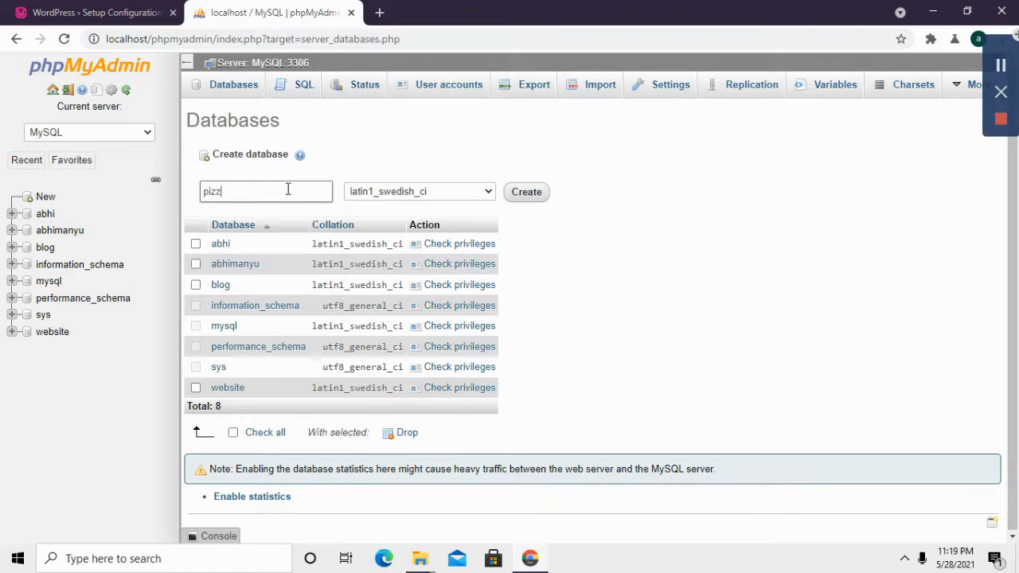
type("izz")
left_click(526, 192)
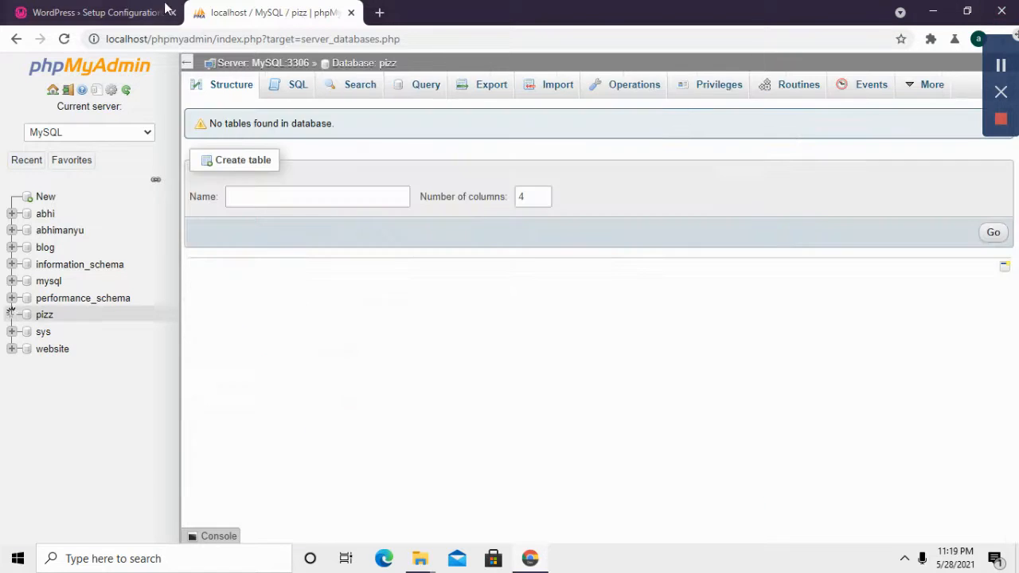
left_click(136, 14)
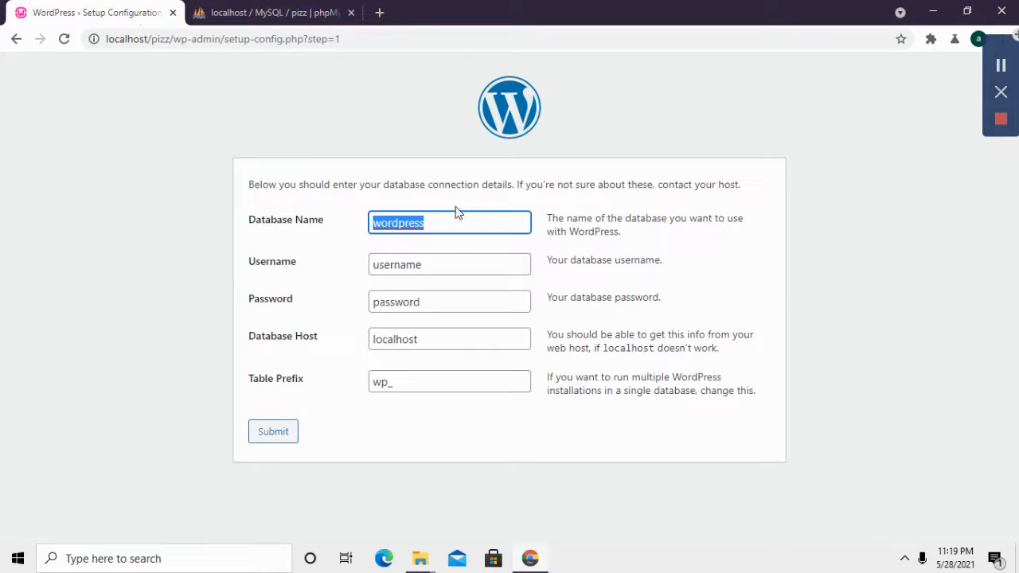
Step: Submit database name pizz, username root and an empty password, then run the installation
type("pizz")
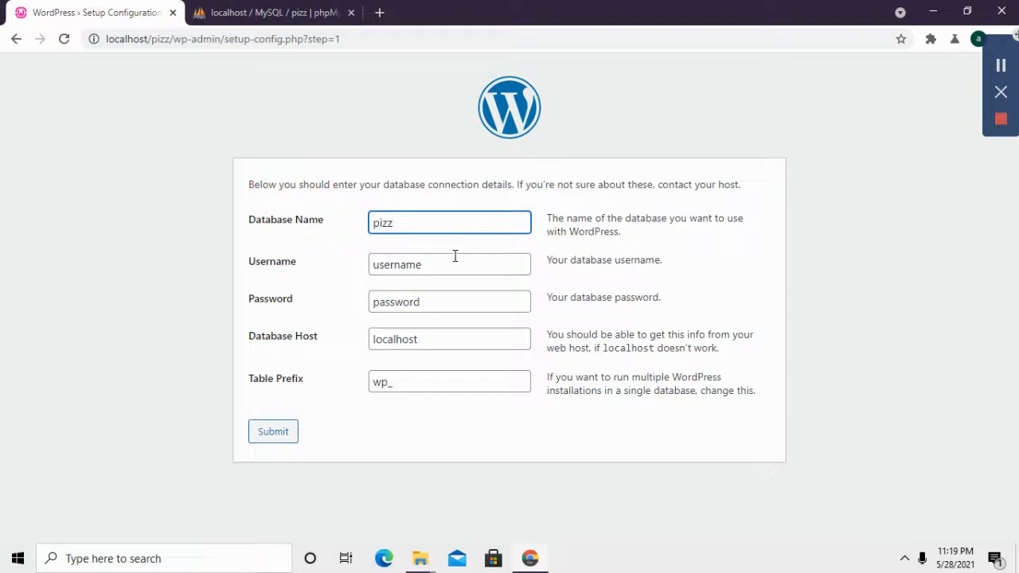
key("Tab")
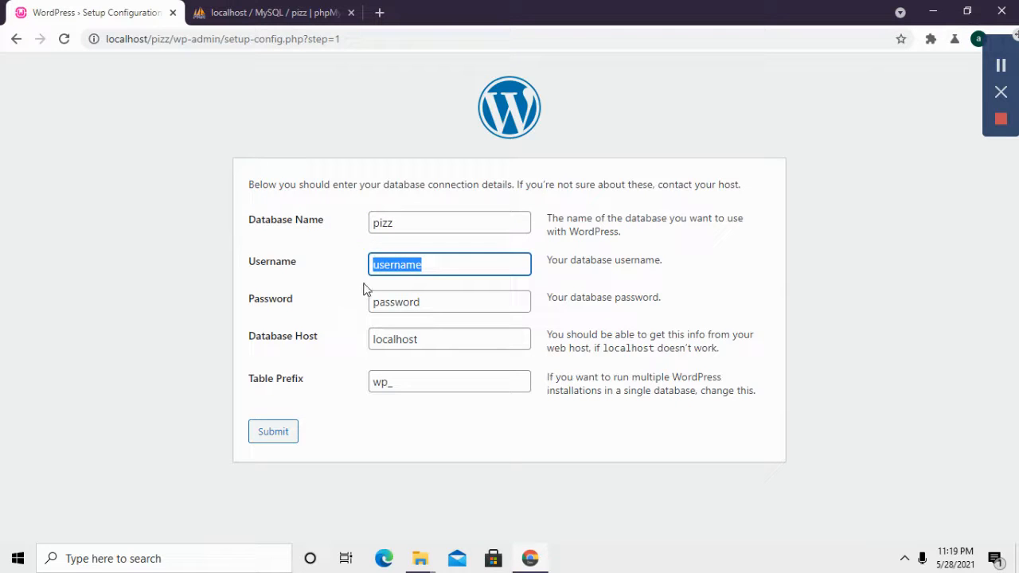
type("root")
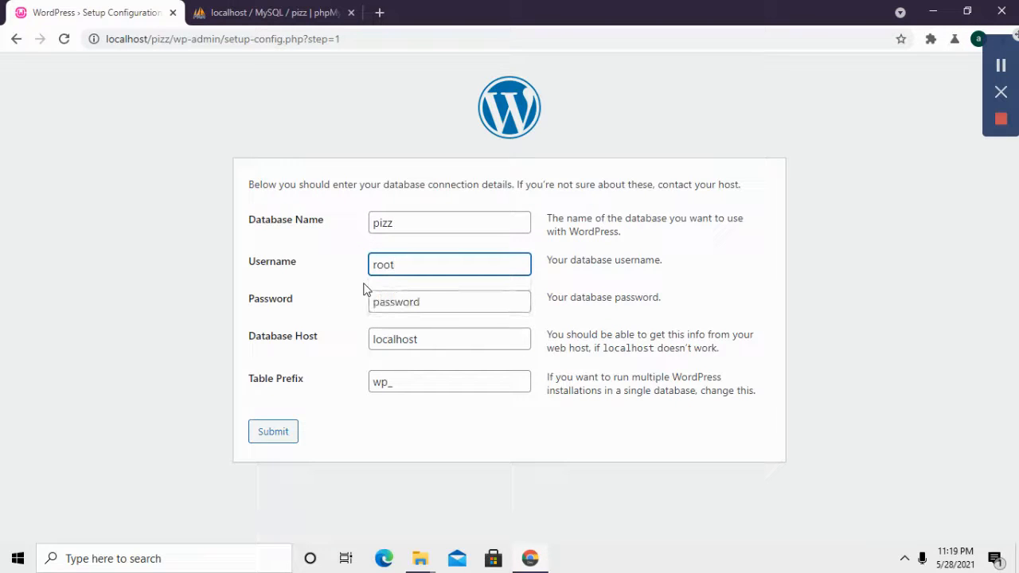
double_click(437, 305)
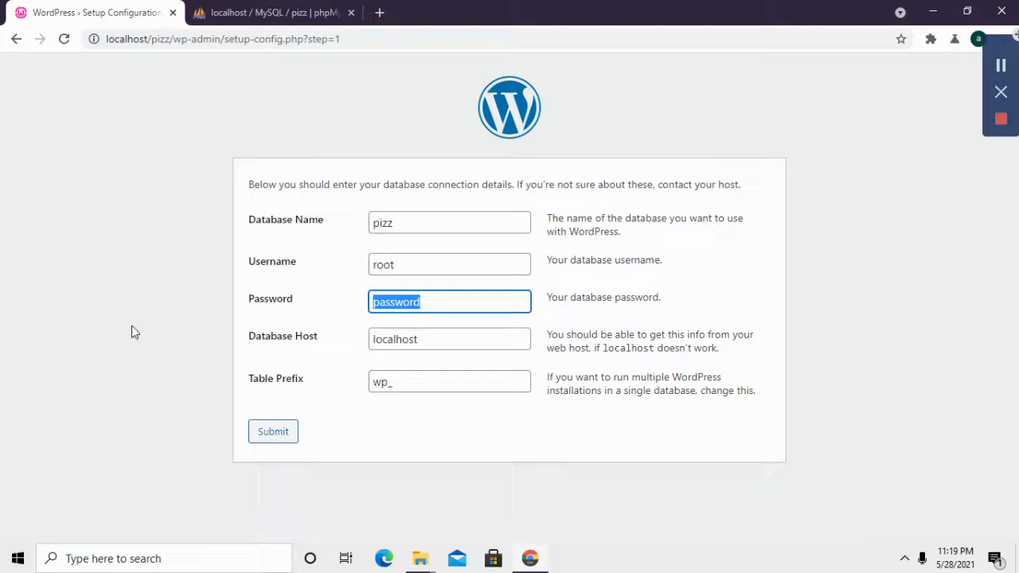
key("BackSpace")
left_click(267, 434)
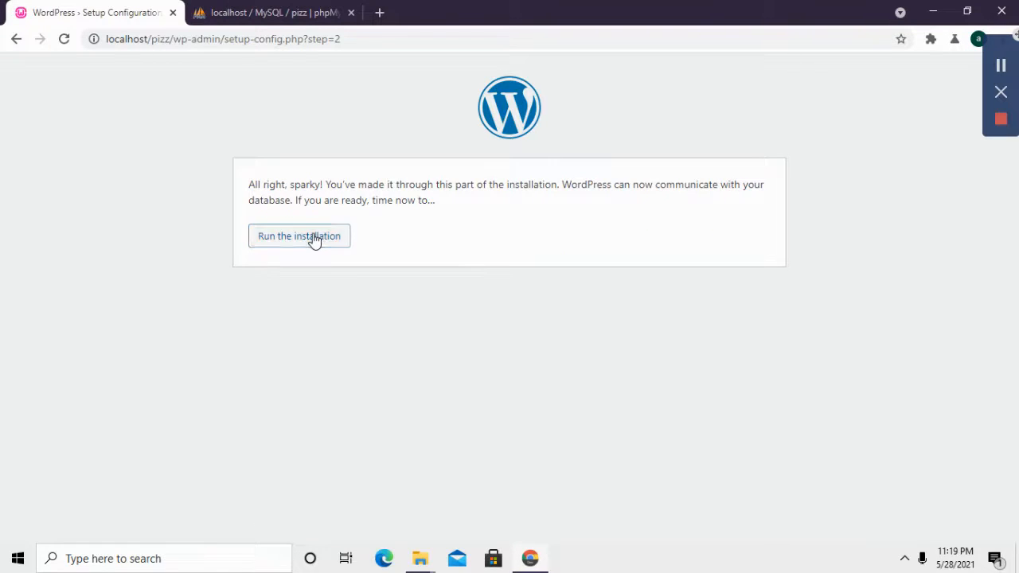
left_click(314, 241)
mouse_move(419, 558)
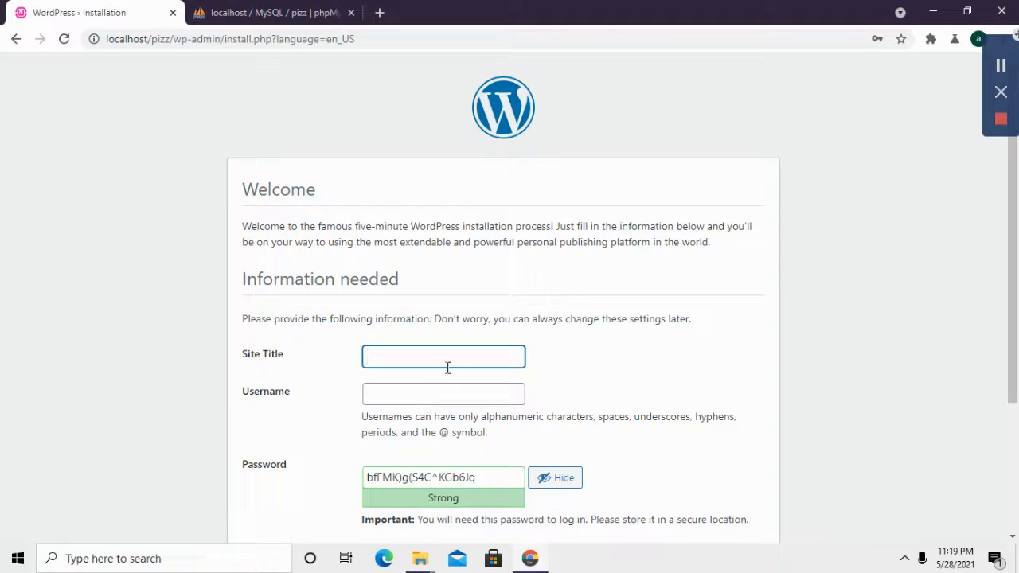
Step: Set site title blogsite, admin username root, and a custom admin password
left_click(438, 389)
left_click(448, 396)
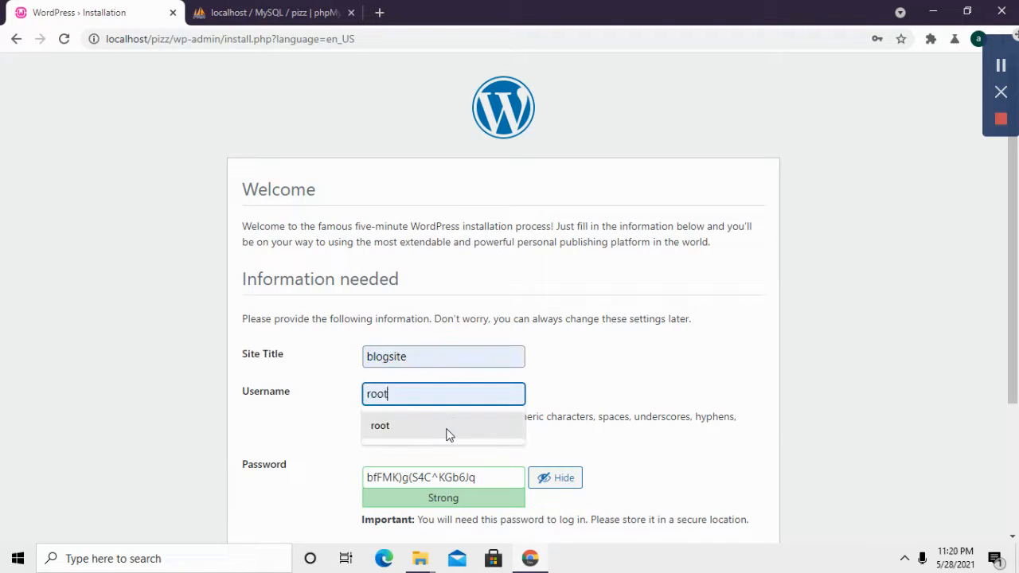
left_click(448, 429)
scroll(448, 428, "down", 2)
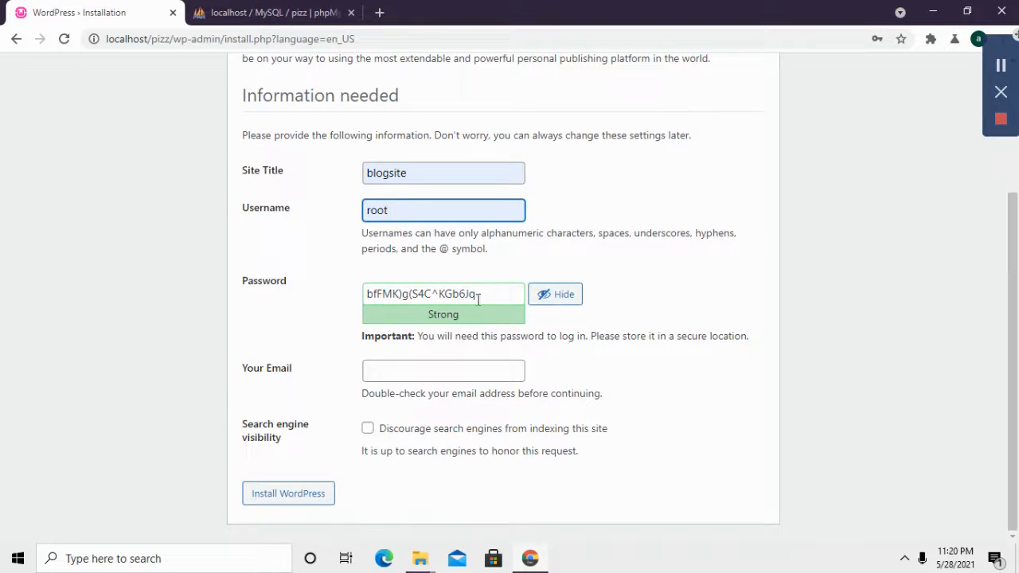
left_click_drag(478, 298, 327, 302)
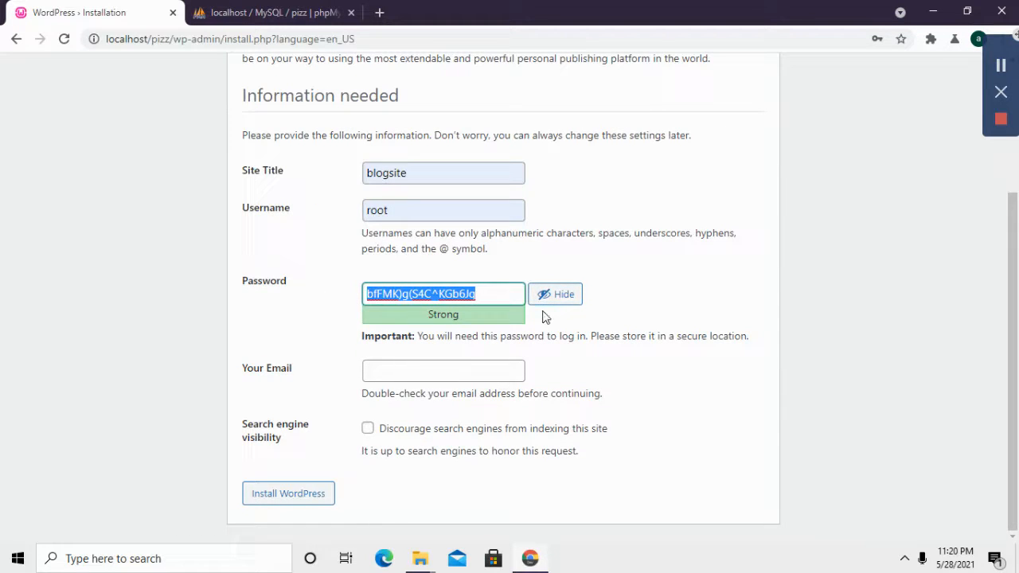
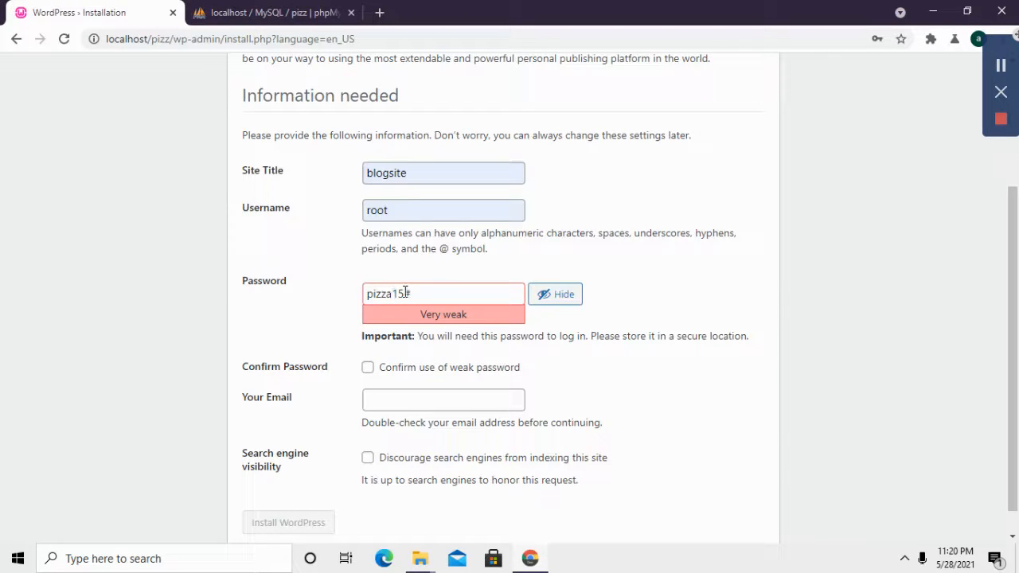
mouse_move(405, 293)
left_mouse_down()
mouse_move(376, 293)
mouse_move(394, 293)
left_mouse_up()
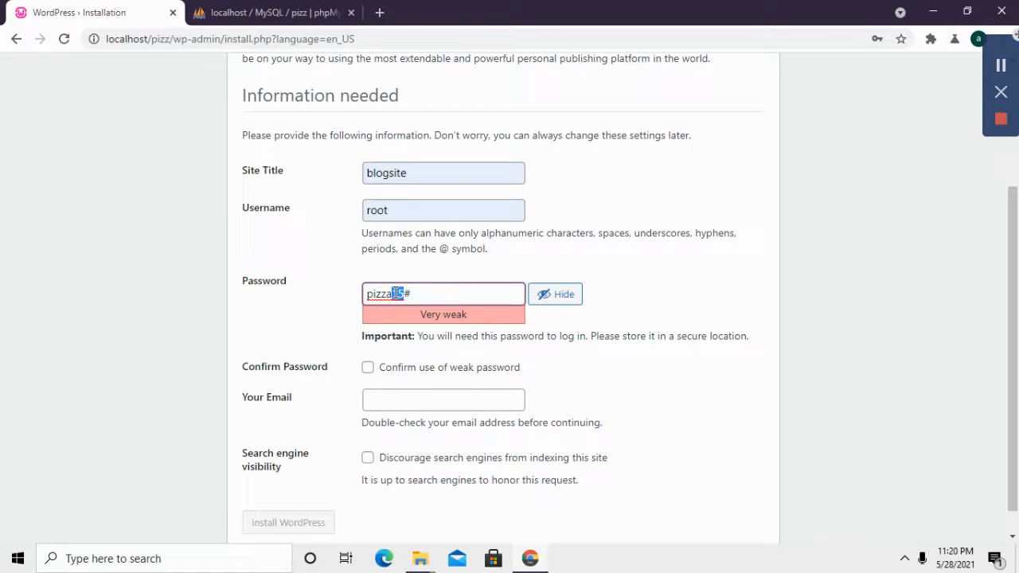
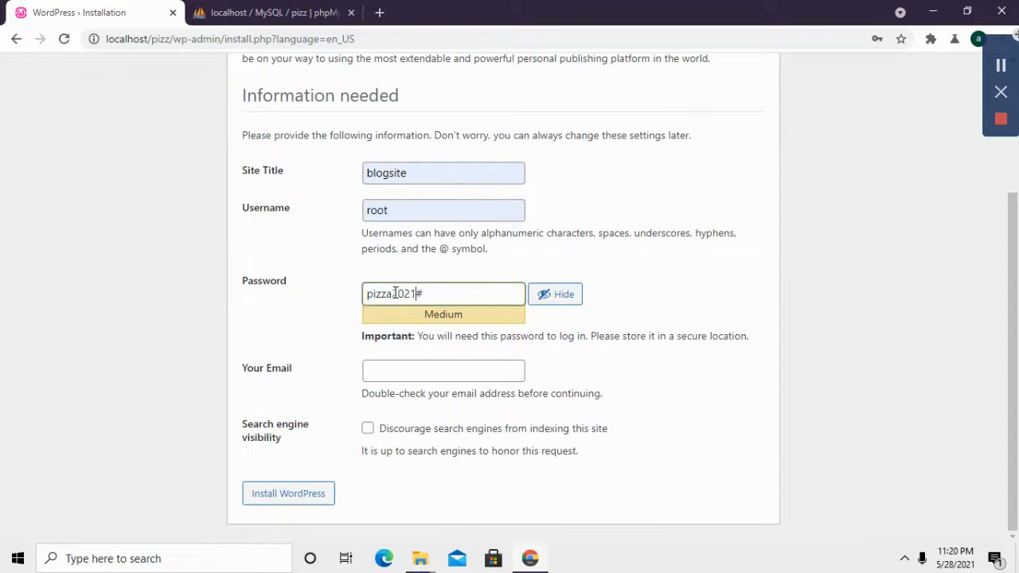
left_click(428, 358)
Step: Fill in the admin e-mail, discourage search engine indexing, and install WordPress
left_click(425, 377)
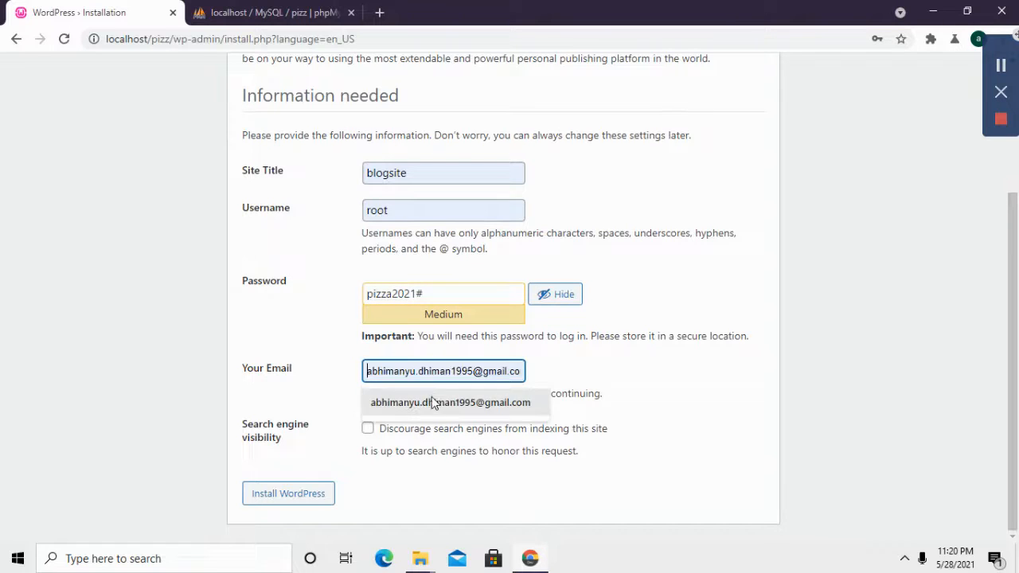
left_click(432, 401)
left_click(381, 428)
left_click(317, 489)
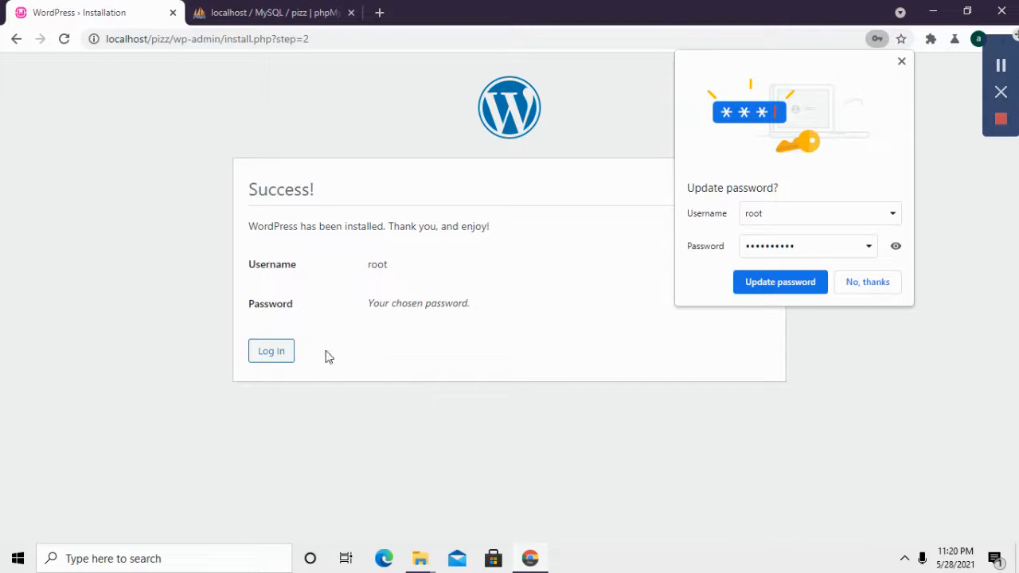
Step: Save the new password in Chrome and log in to the blogsite dashboard as root
left_click(818, 282)
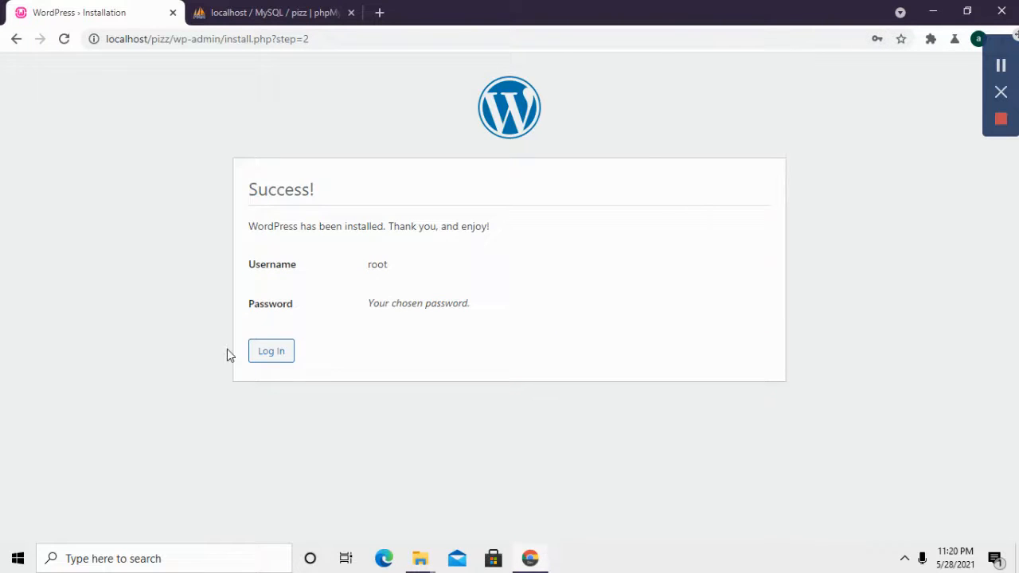
left_click(264, 356)
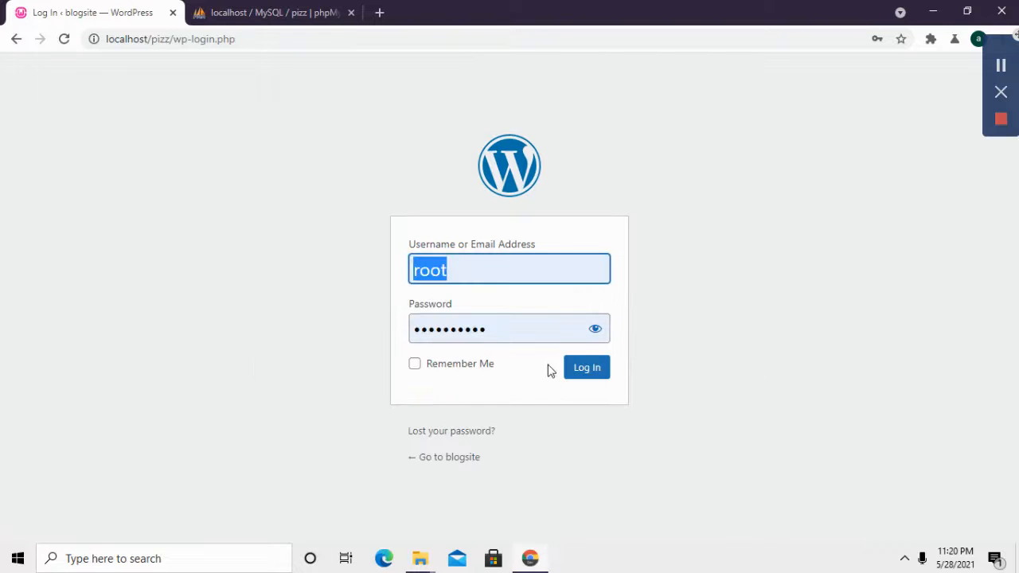
left_click(588, 368)
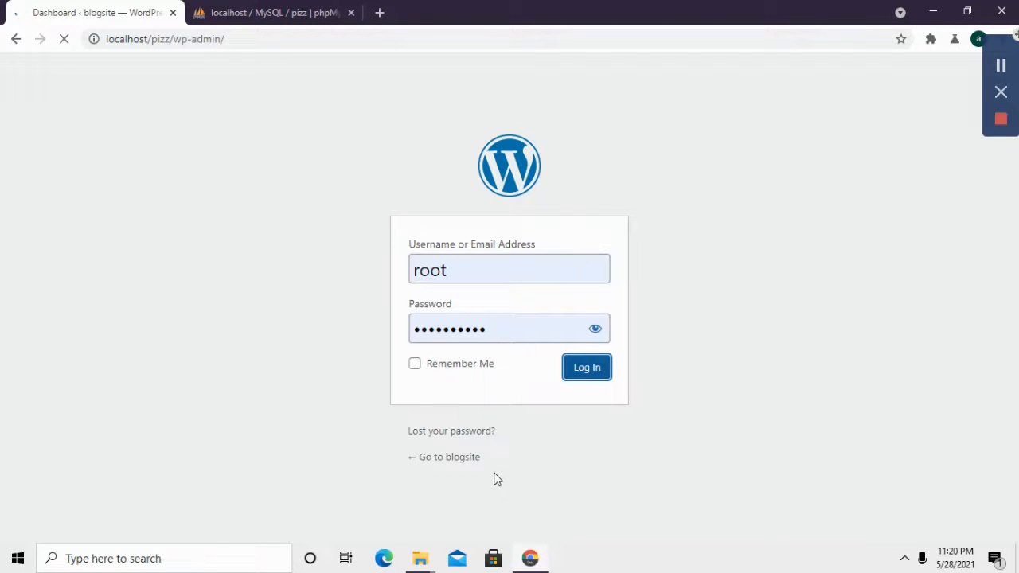
scroll(143, 343, "down", 4)
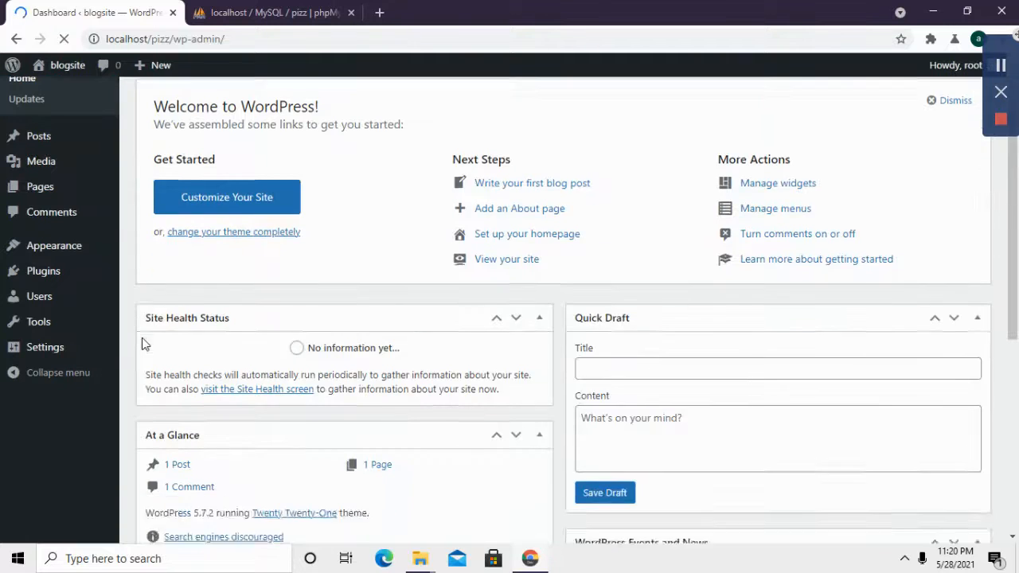
Step: Go to Pages > All Pages and start a new page with Add New
scroll(87, 450, "up", 4)
mouse_move(49, 240)
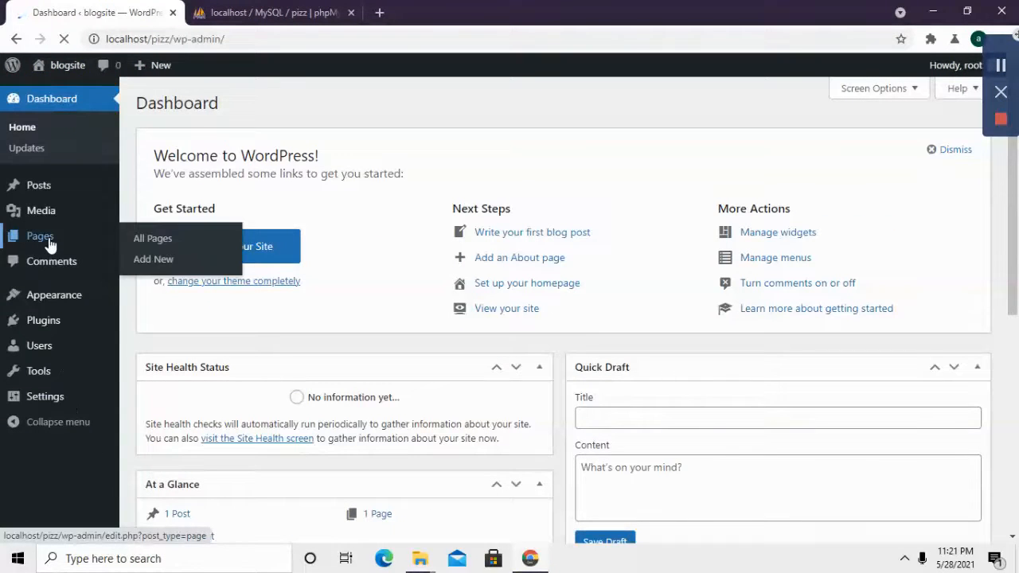
left_click(156, 241)
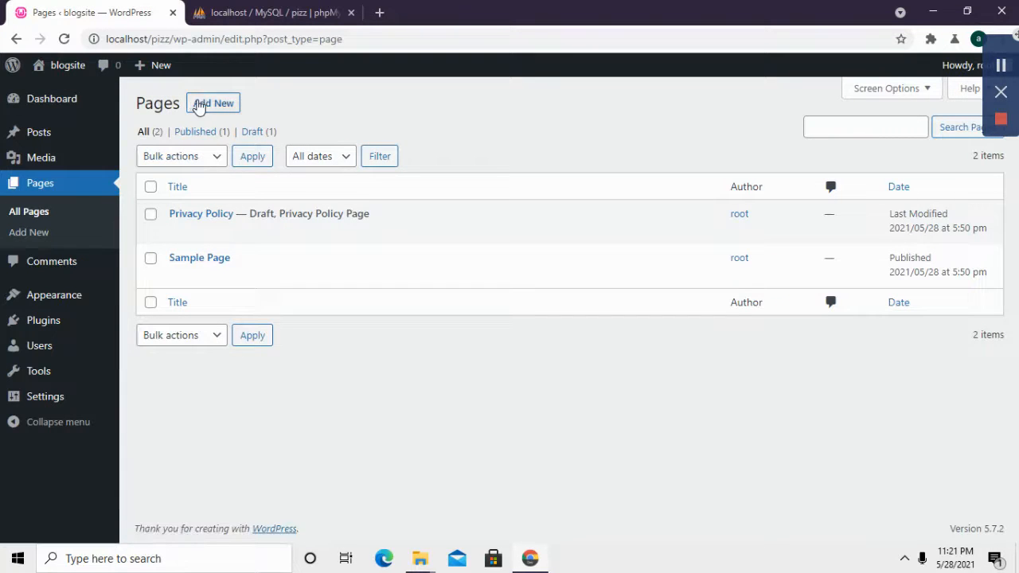
left_click(199, 104)
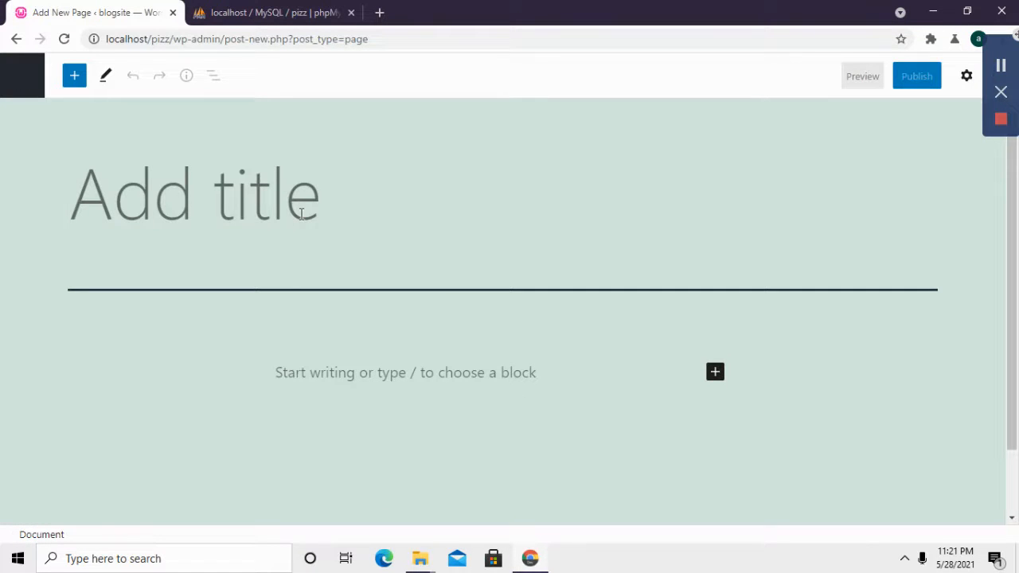
Step: Title the page 'home' and browse the block list, abandoning an Amazon Kindle embed
type("hom")
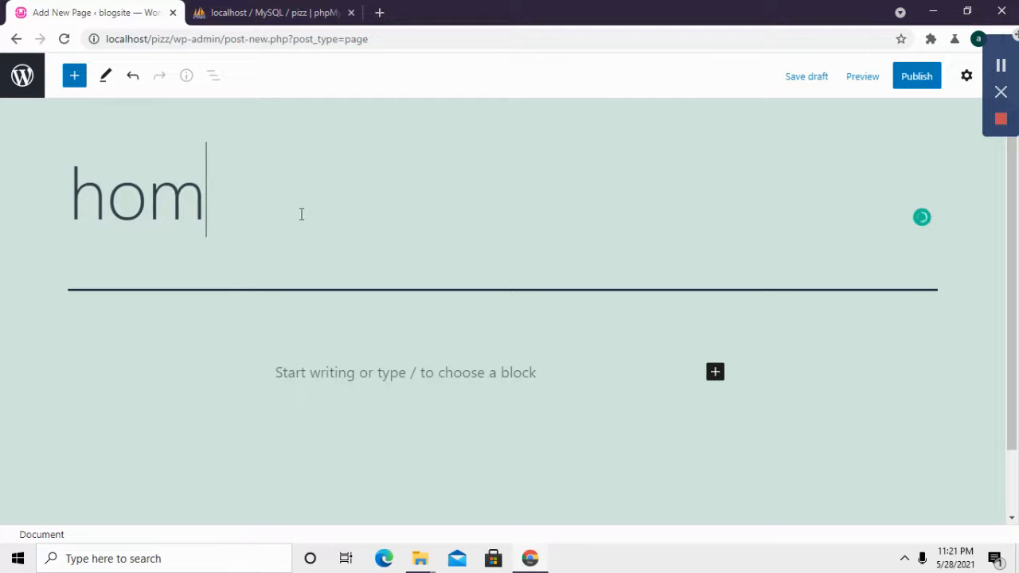
type("e")
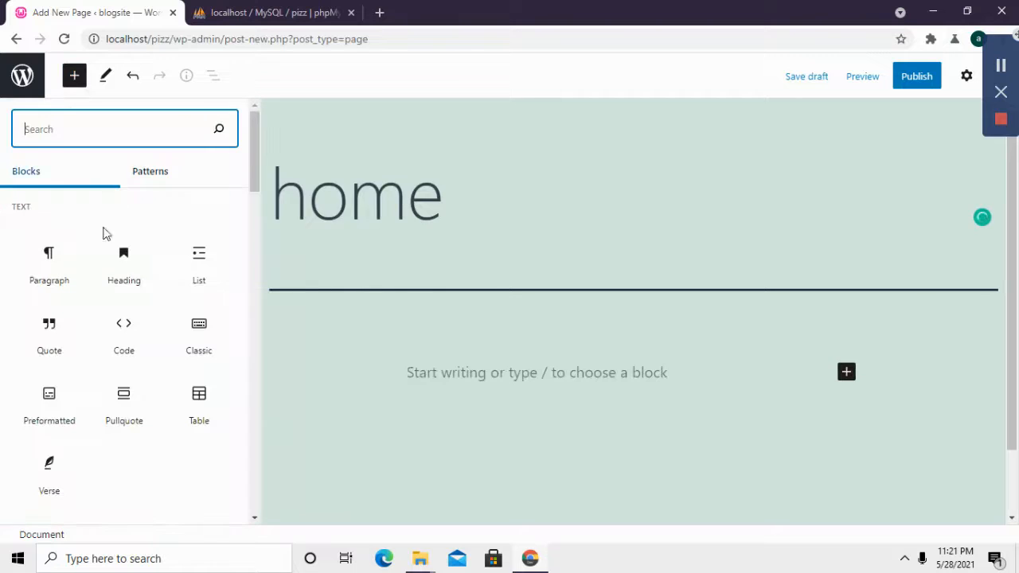
scroll(148, 300, "down", 5)
scroll(147, 261, "down", 10)
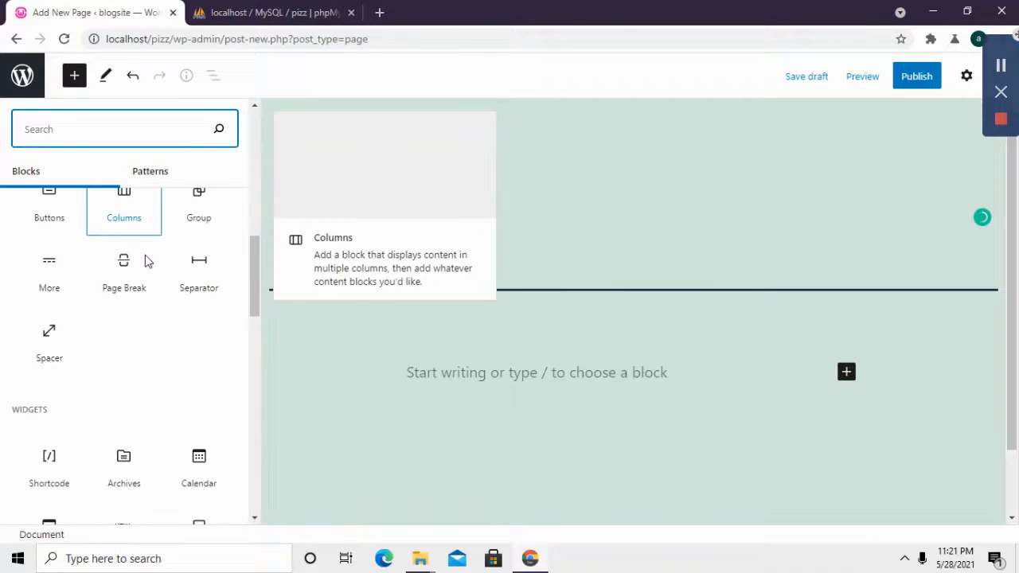
scroll(134, 305, "down", 10)
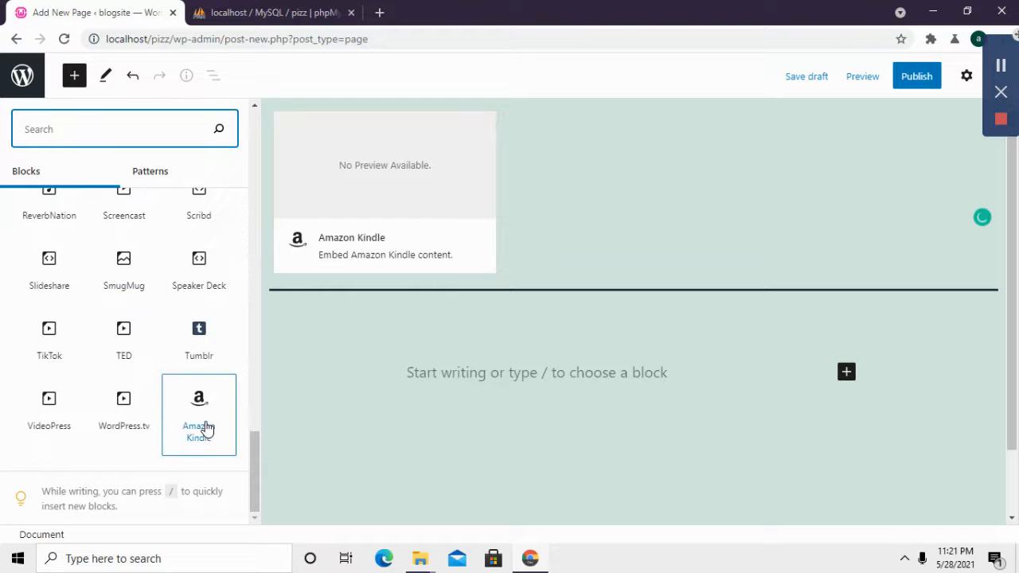
left_click_drag(204, 417, 243, 390)
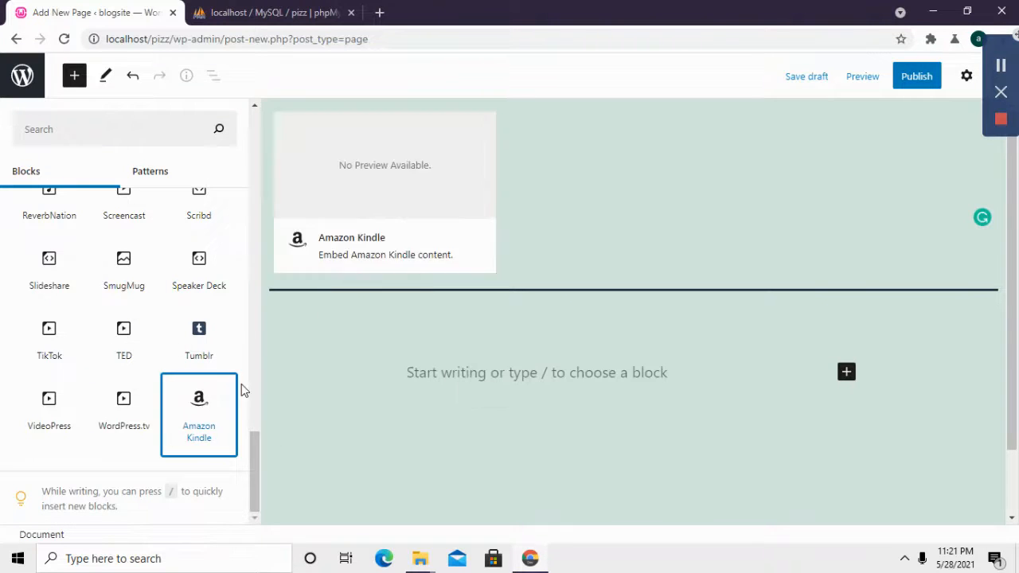
left_click(848, 377)
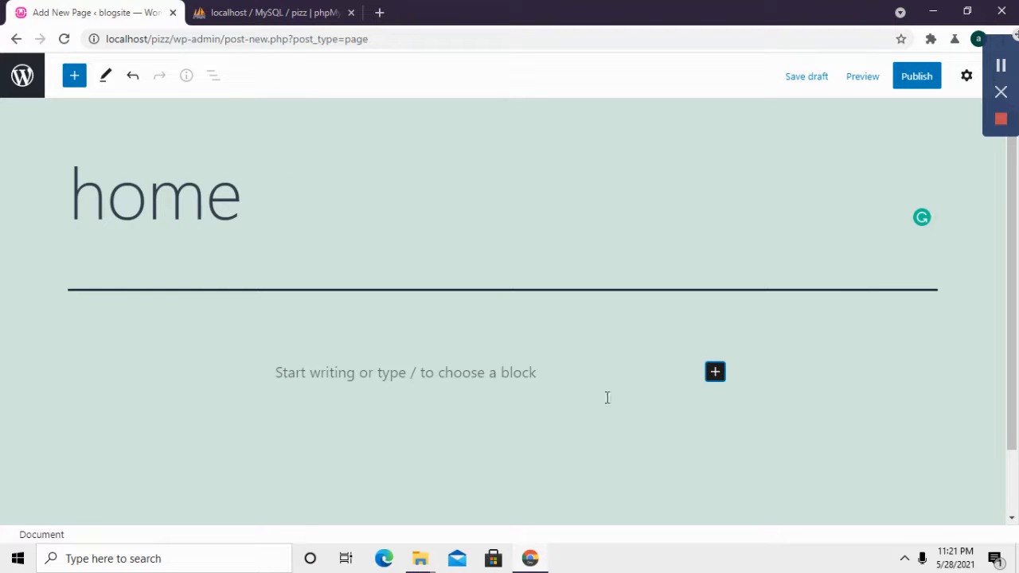
Step: Drag a Gallery block onto the page below the title
left_click(507, 382)
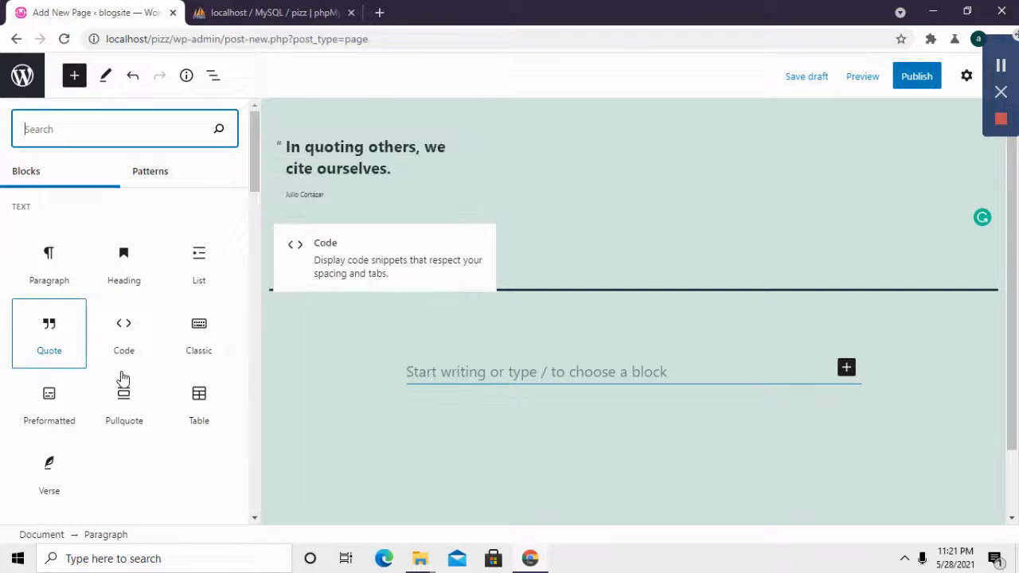
scroll(123, 378, "down", 8)
scroll(124, 378, "up", 2)
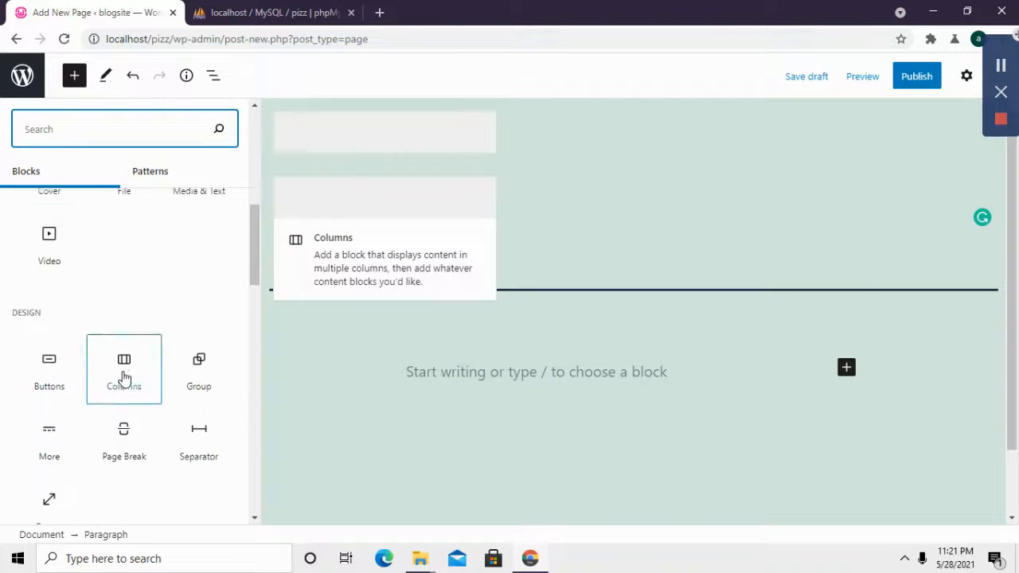
scroll(123, 374, "up", 3)
scroll(137, 374, "up", 4)
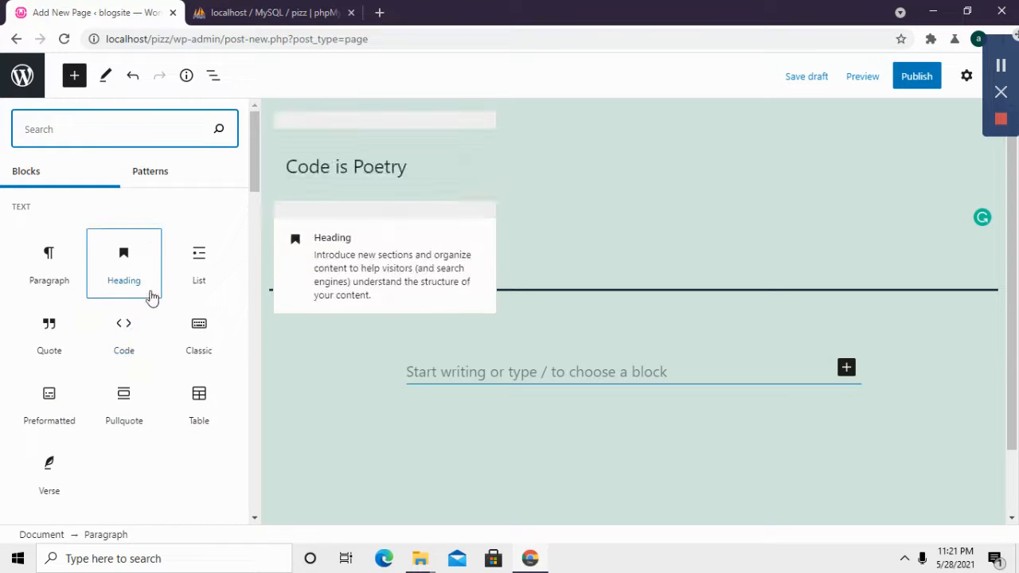
scroll(121, 320, "down", 1)
scroll(119, 325, "down", 4)
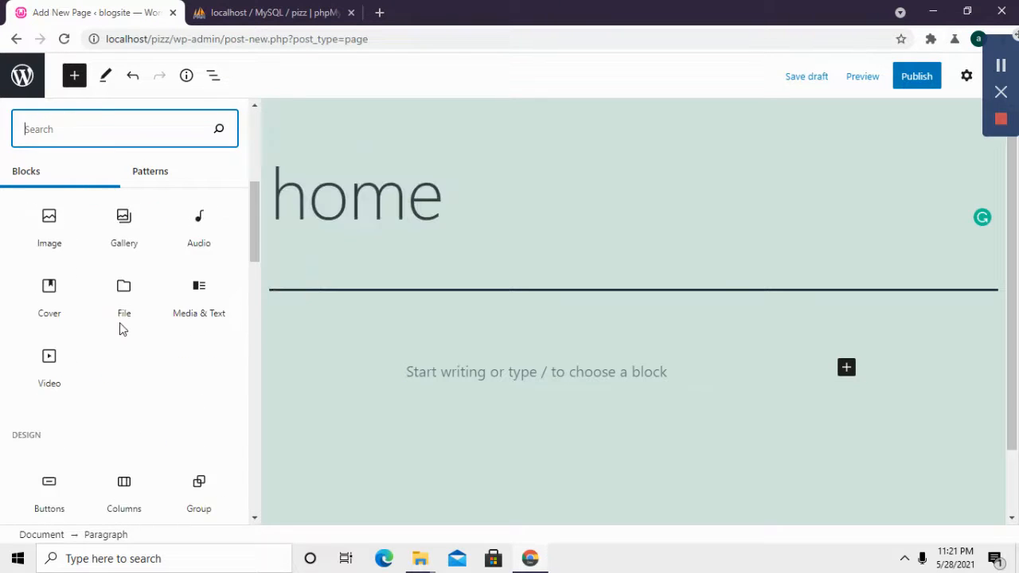
left_click_drag(123, 225, 555, 362)
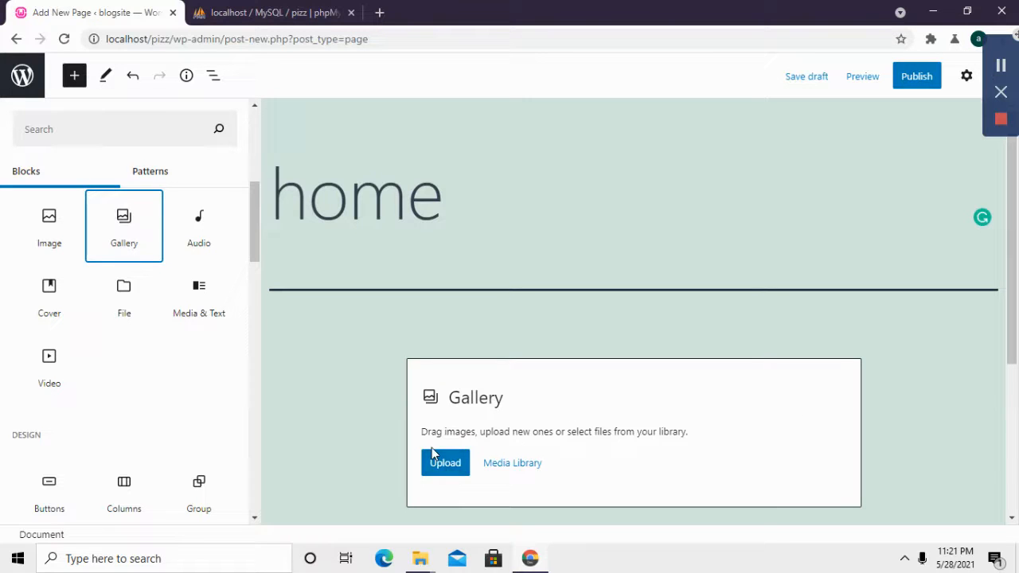
Step: Replace the gallery with an Image block and upload the Classroom Setup banner image
left_click(45, 232)
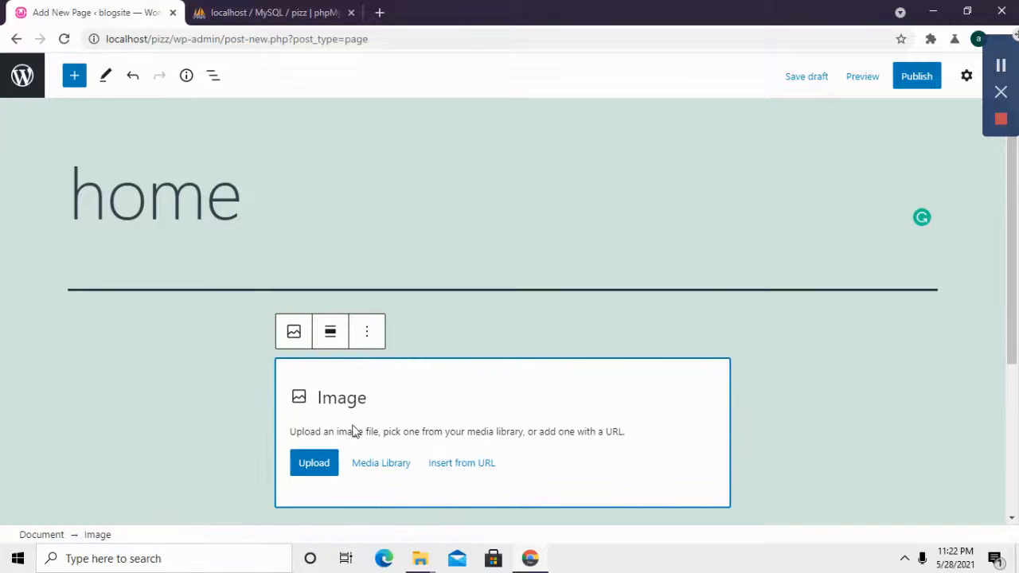
left_click(319, 469)
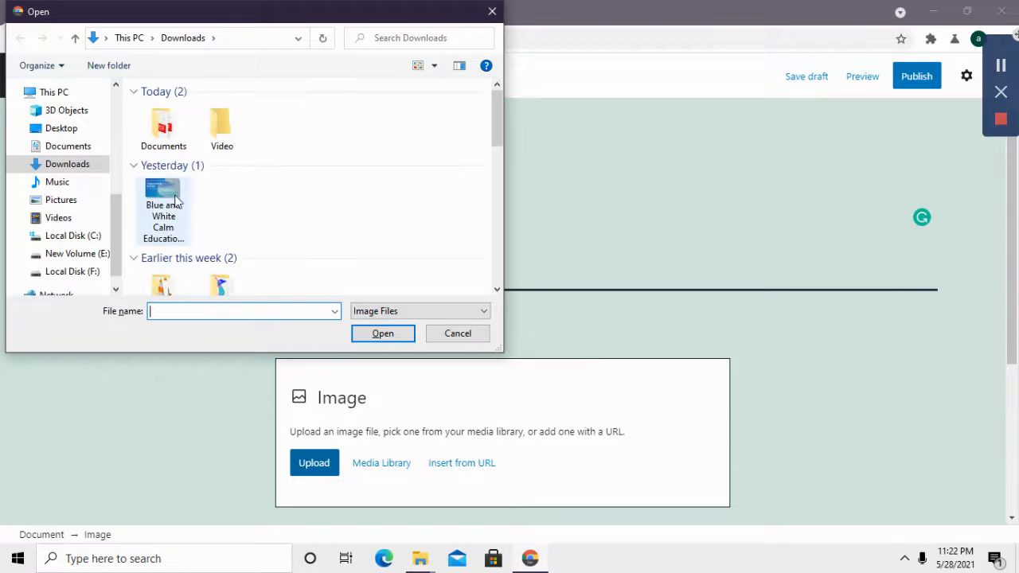
left_click(175, 202)
left_click(382, 334)
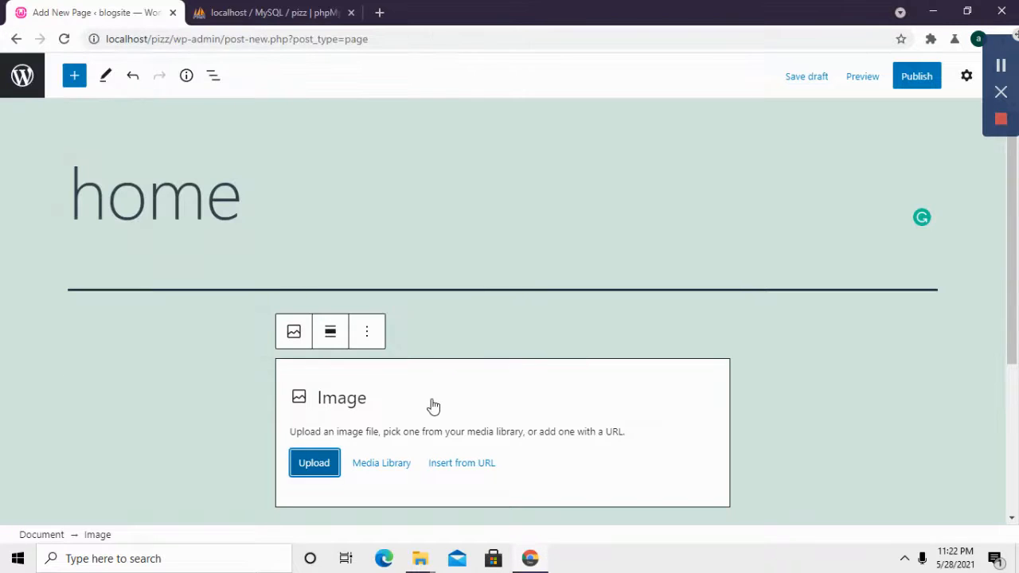
scroll(432, 399, "down", 5)
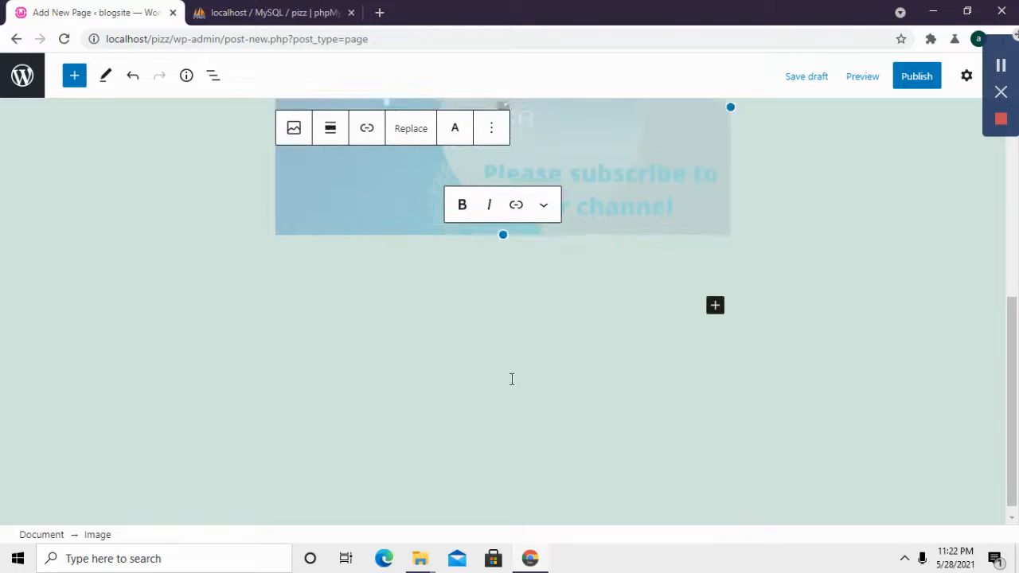
scroll(511, 378, "up", 3)
Step: Publish the home page, confirming in the pre-publish panel
left_click(917, 76)
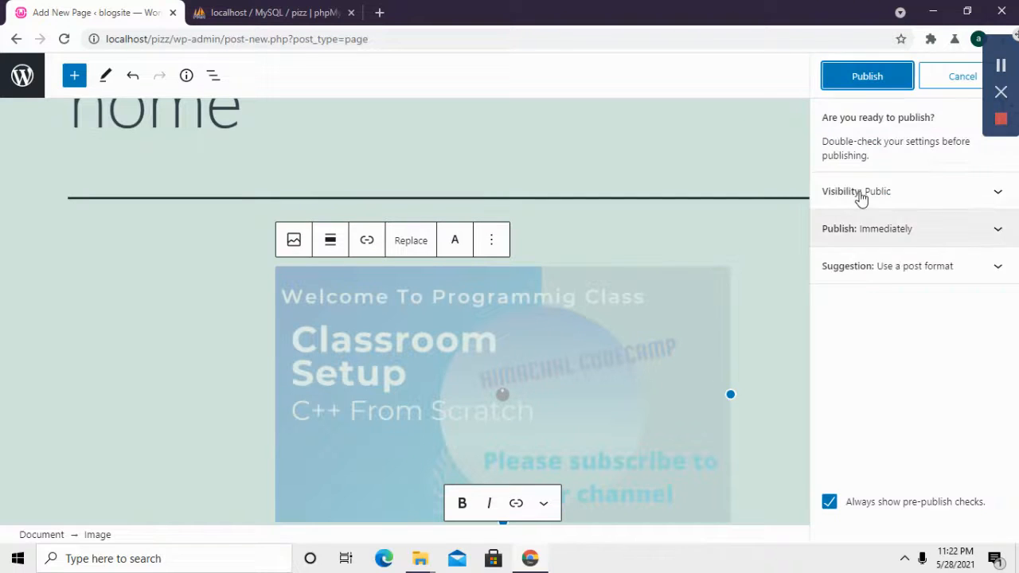
left_click(878, 83)
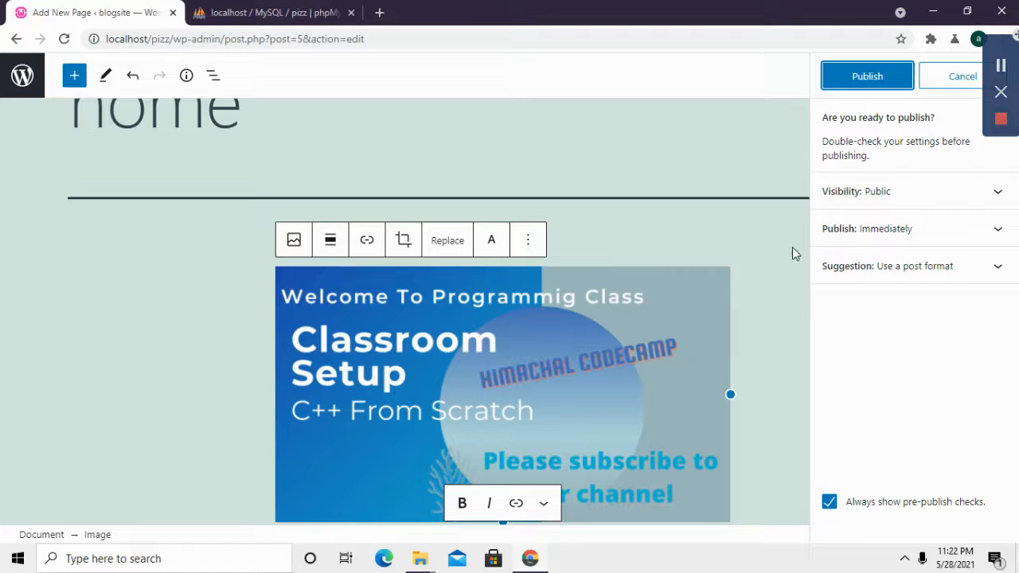
left_click(865, 79)
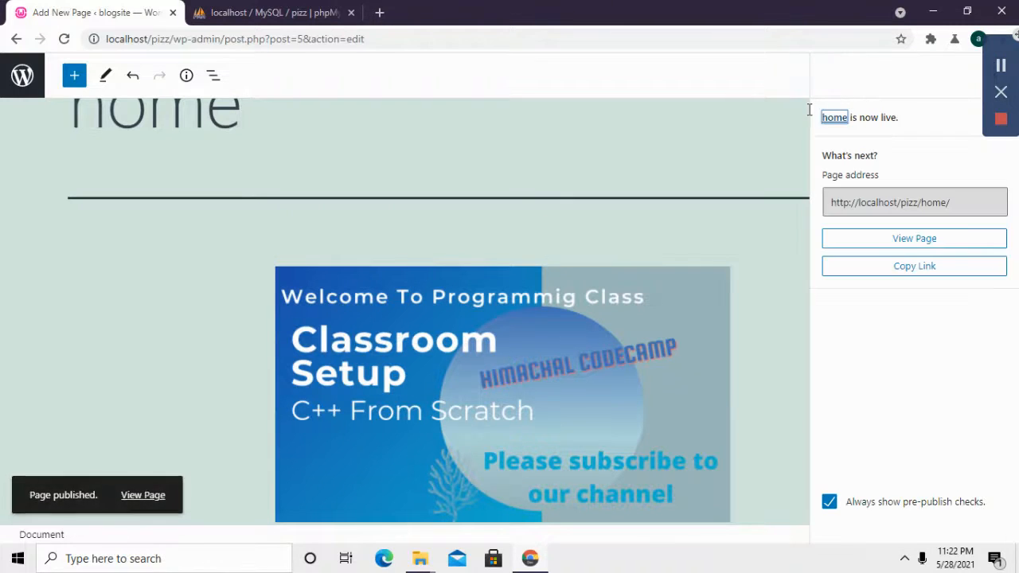
Step: Copy the published home page's web address and open a new blank browser tab
left_click(952, 202)
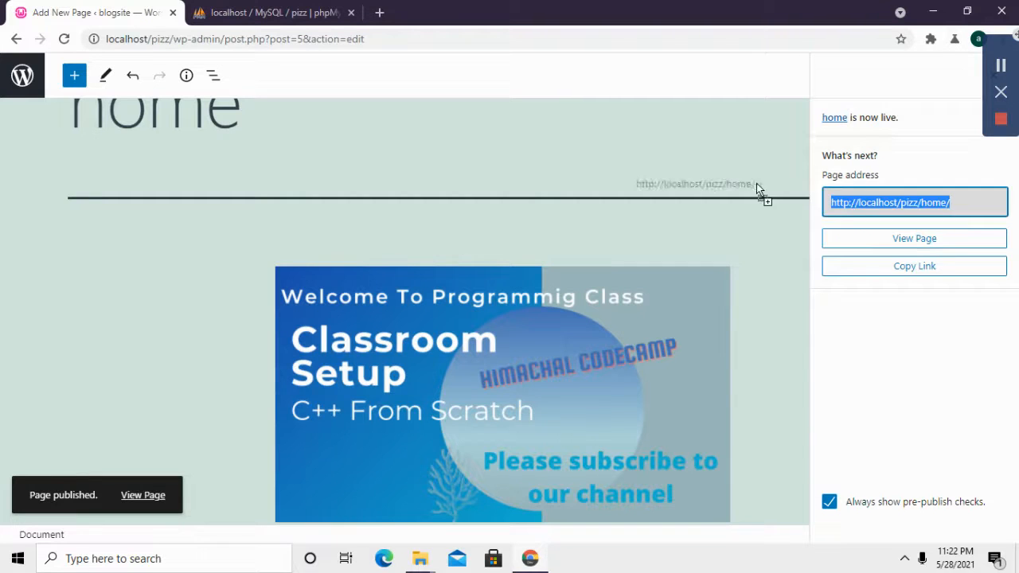
right_click(868, 204)
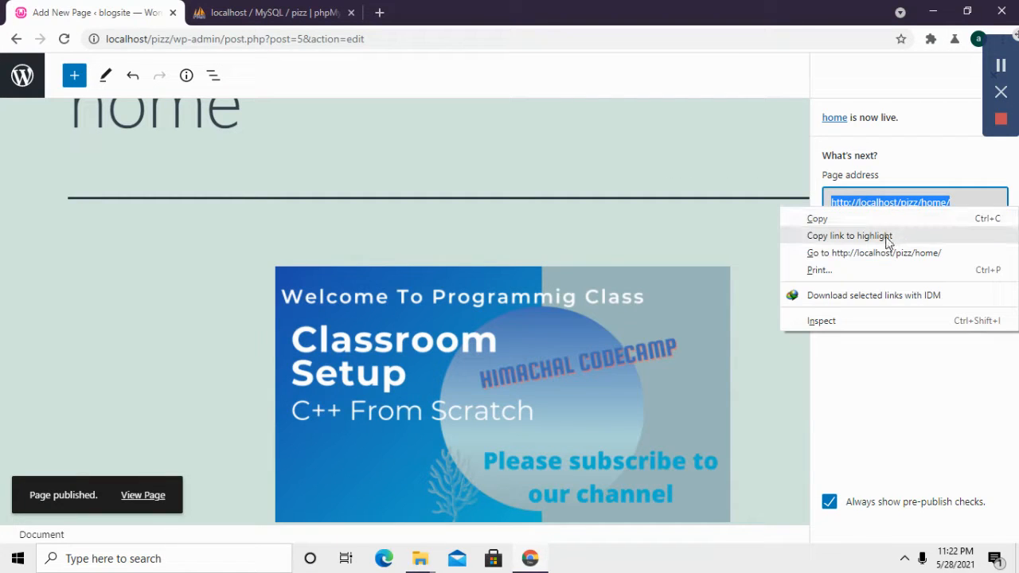
left_click(887, 236)
left_click(380, 12)
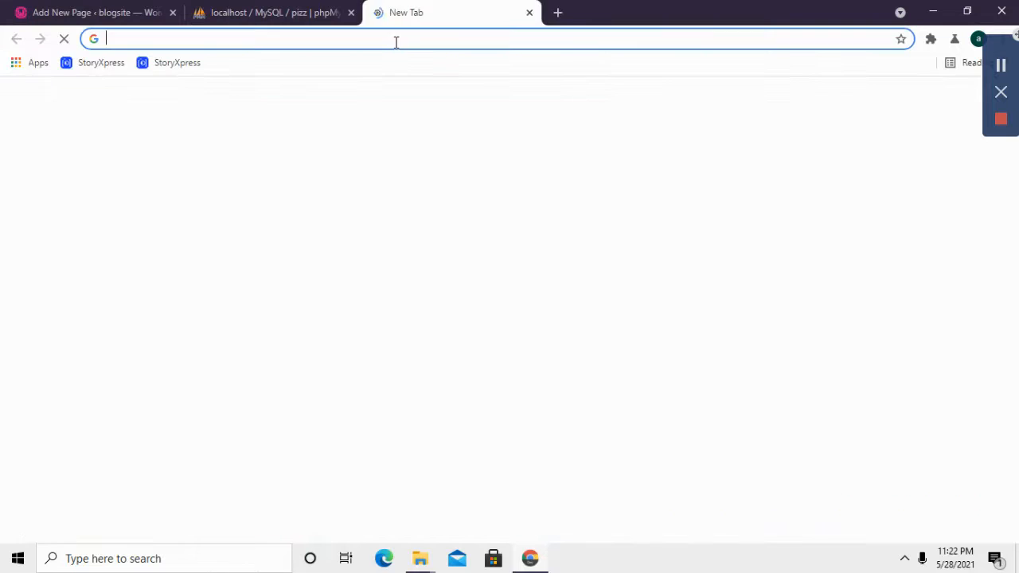
Step: Load the copied address, then trim it to localhost/pizz/ to view the site's front page
key("ctrl+v")
key("Return")
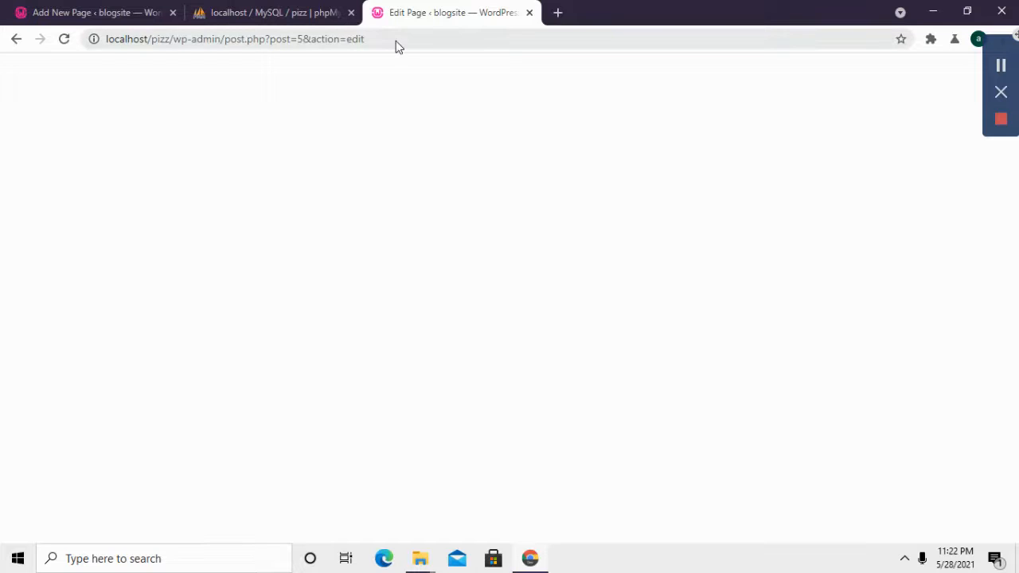
left_click_drag(389, 42, 199, 40)
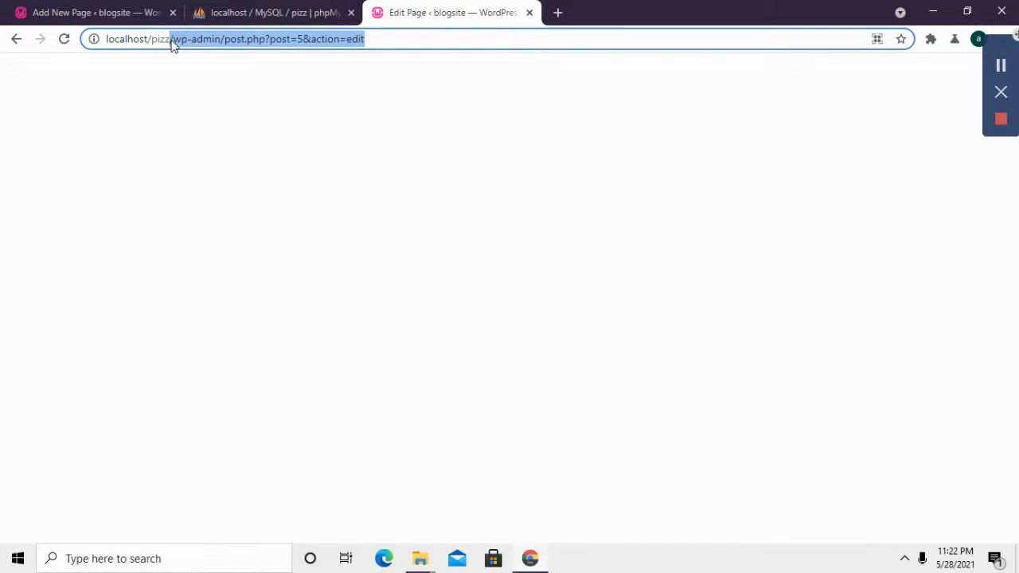
key("BackSpace")
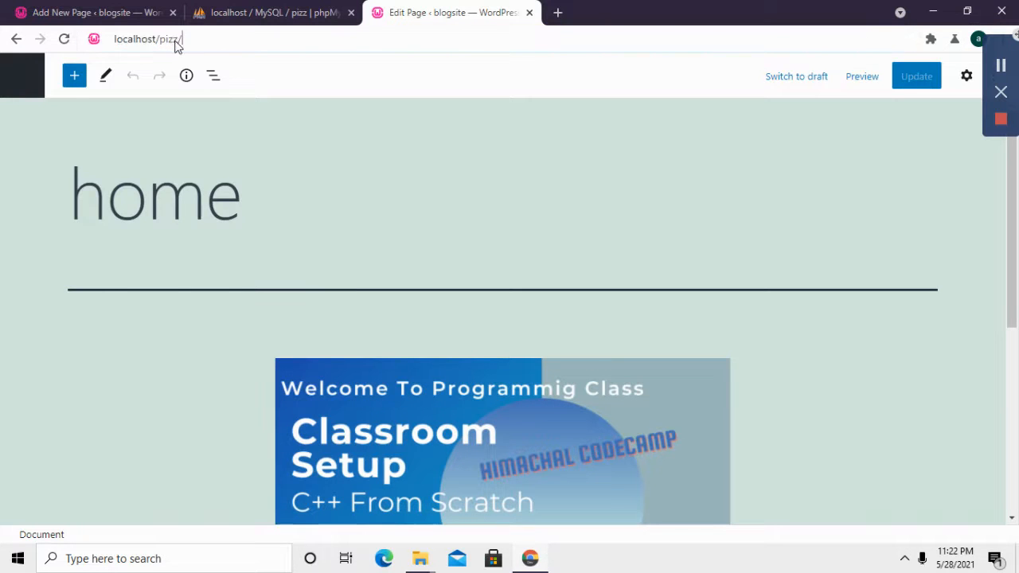
key("Return")
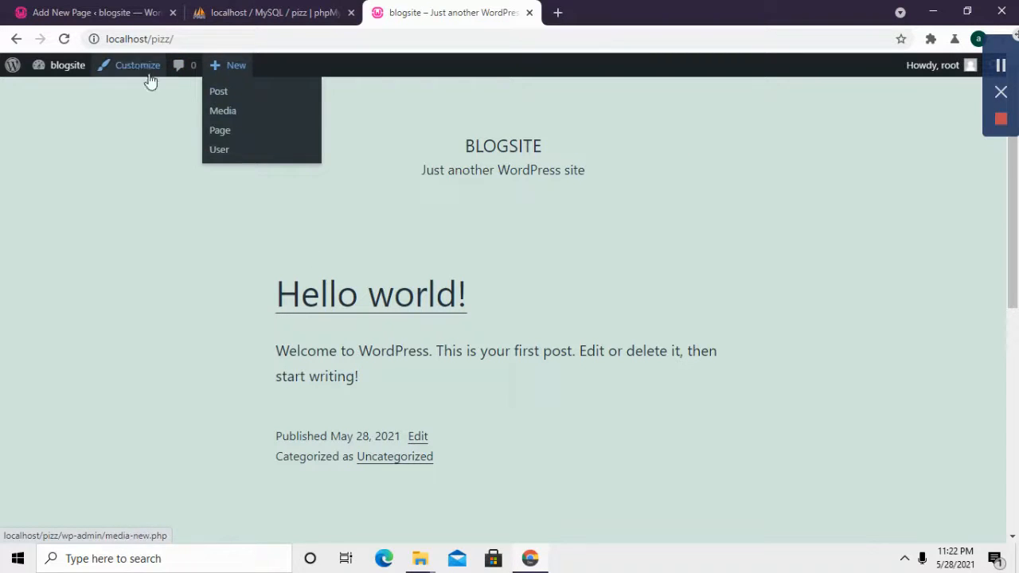
Step: Go back from the home page editor to the Pages > All Pages list
left_click(246, 10)
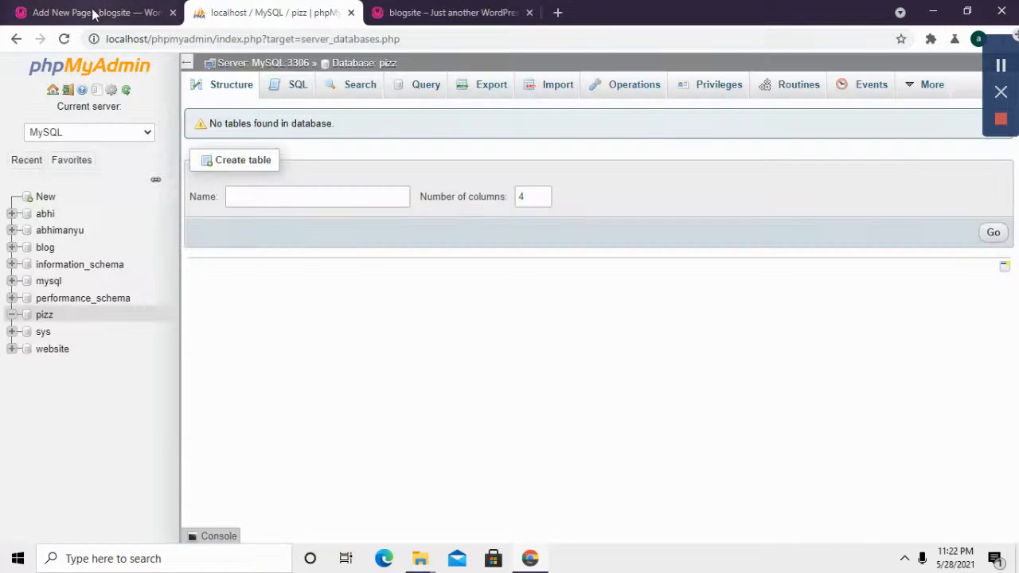
left_click(94, 14)
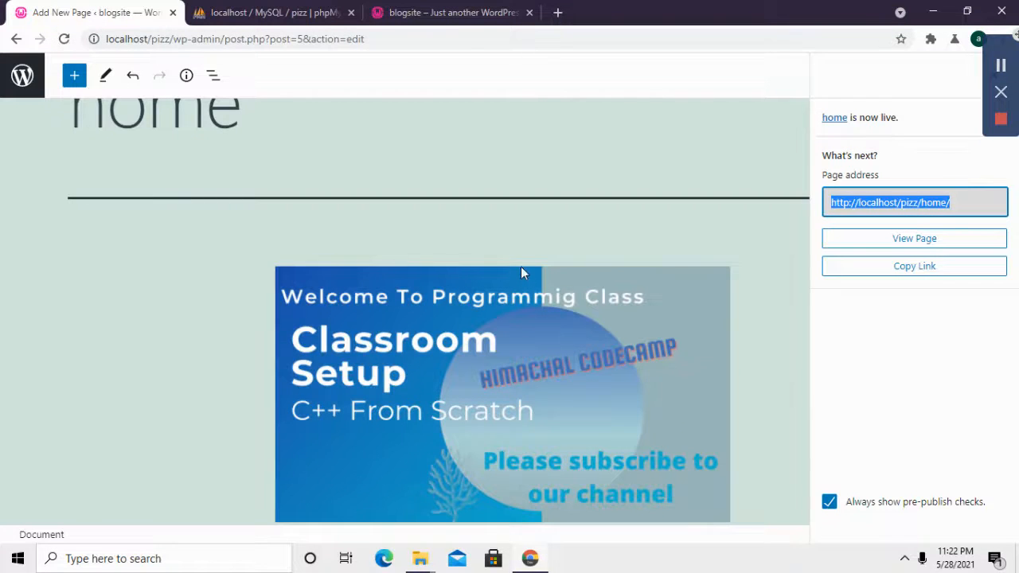
scroll(520, 272, "up", 1)
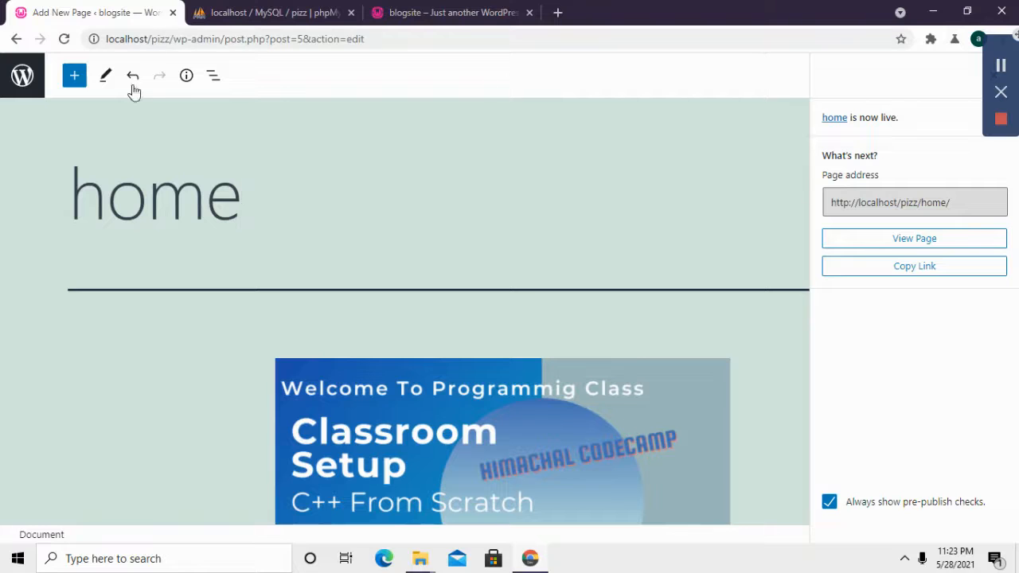
left_click(16, 38)
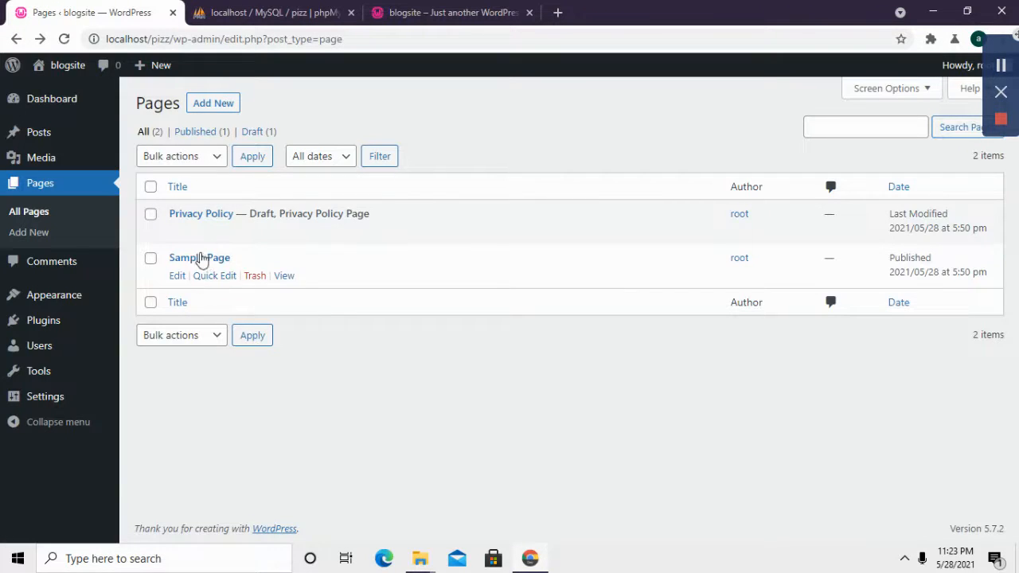
Step: Create and publish a new page titled 'home', then switch to the blogsite front page
left_click(38, 232)
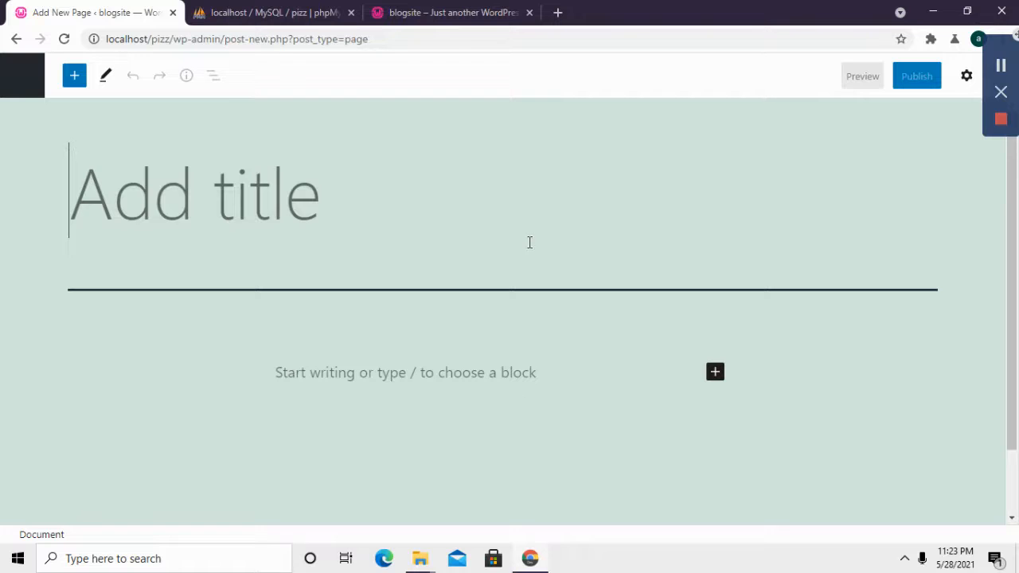
type("home")
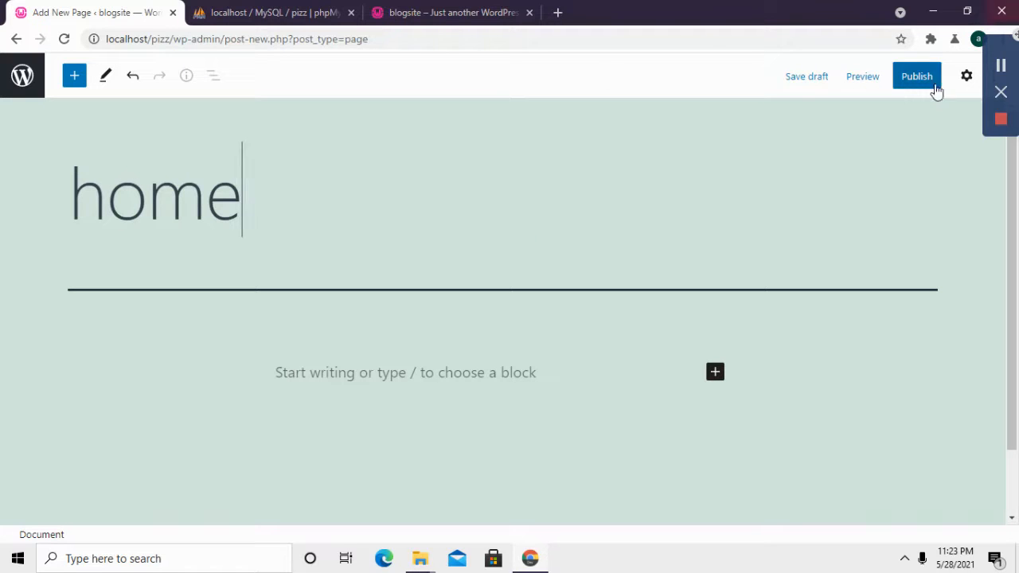
left_click(916, 84)
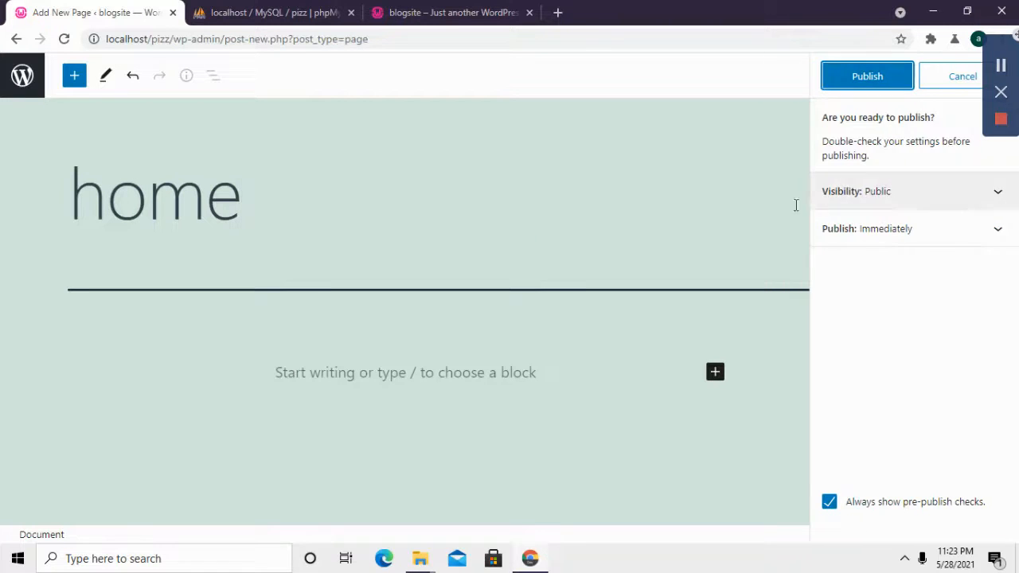
left_click(627, 384)
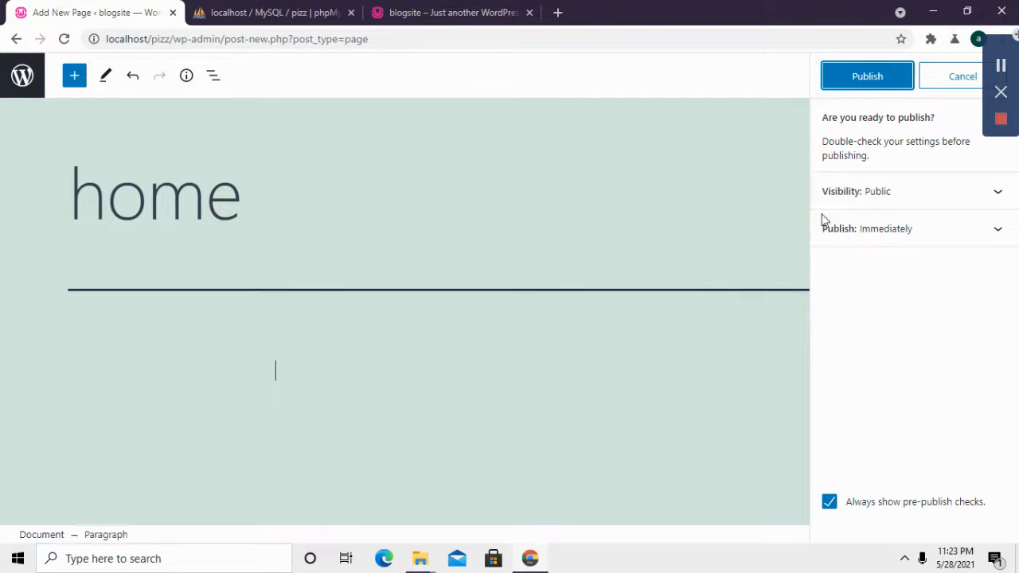
left_click(867, 80)
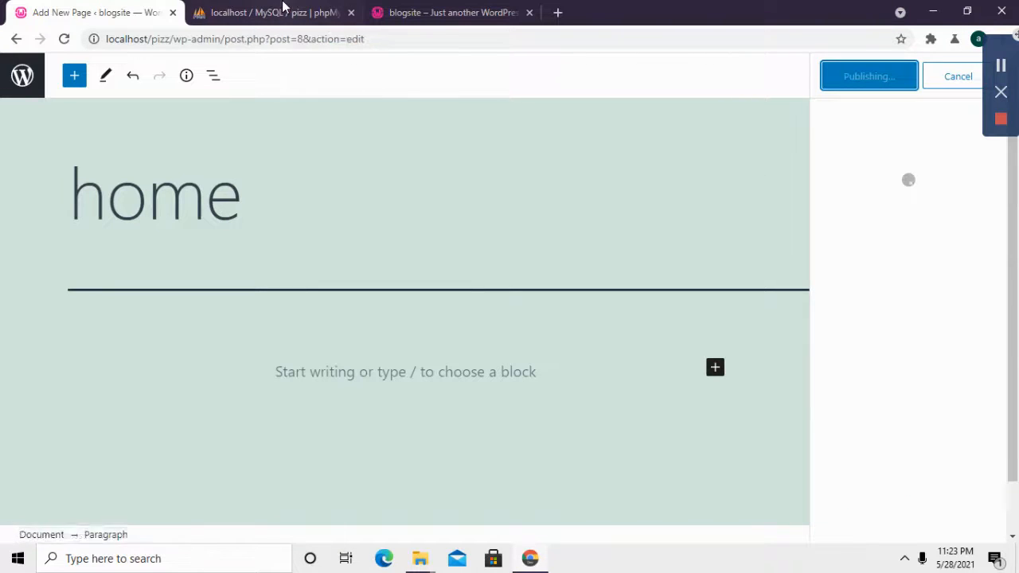
left_click(430, 12)
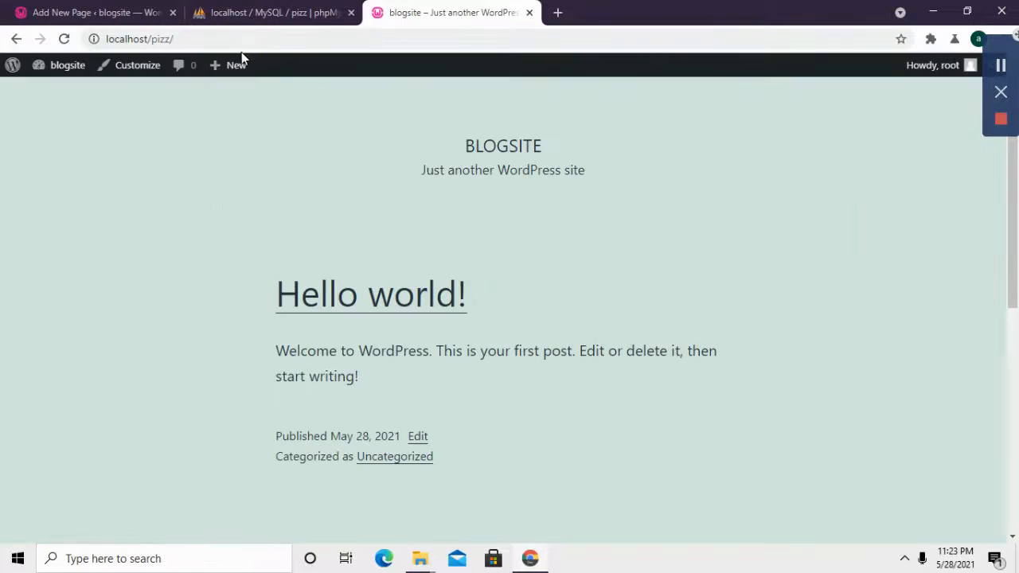
Step: Reload and scroll through the blogsite front page, then go back to the page 5 Edit Page screen
left_click(200, 43)
key("Return")
scroll(498, 208, "down", 5)
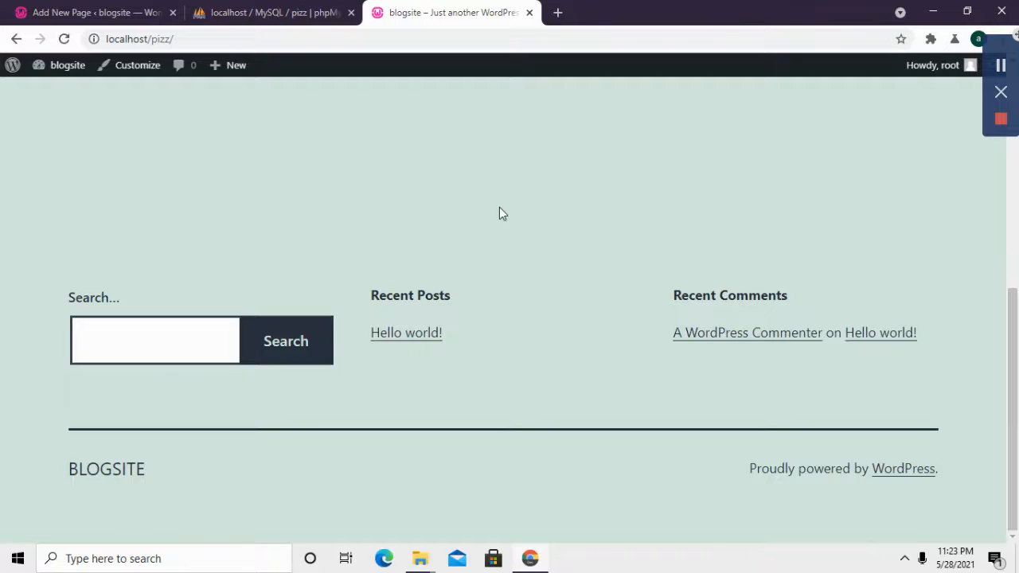
scroll(499, 212, "up", 10)
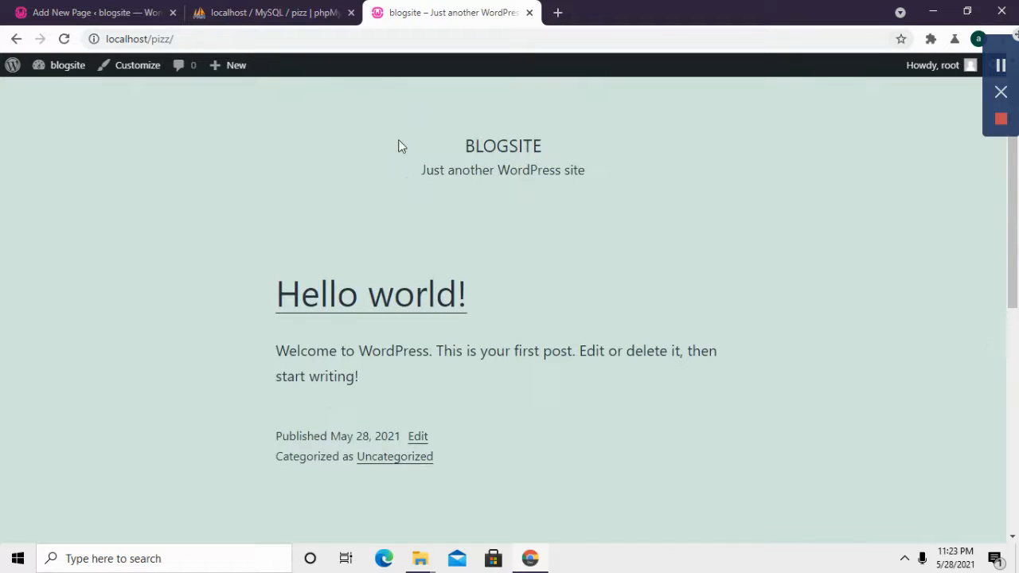
left_click(262, 10)
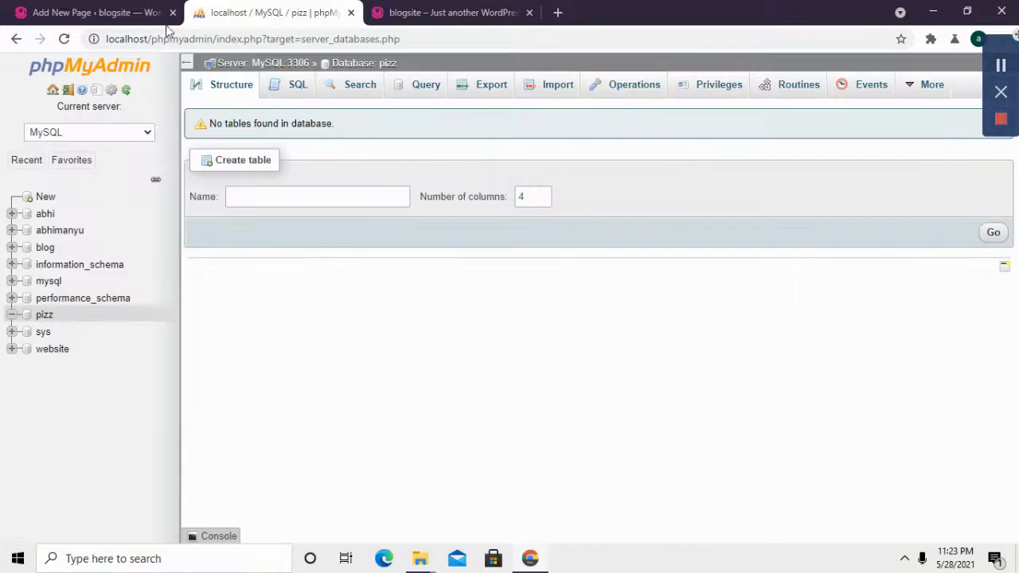
left_click(456, 9)
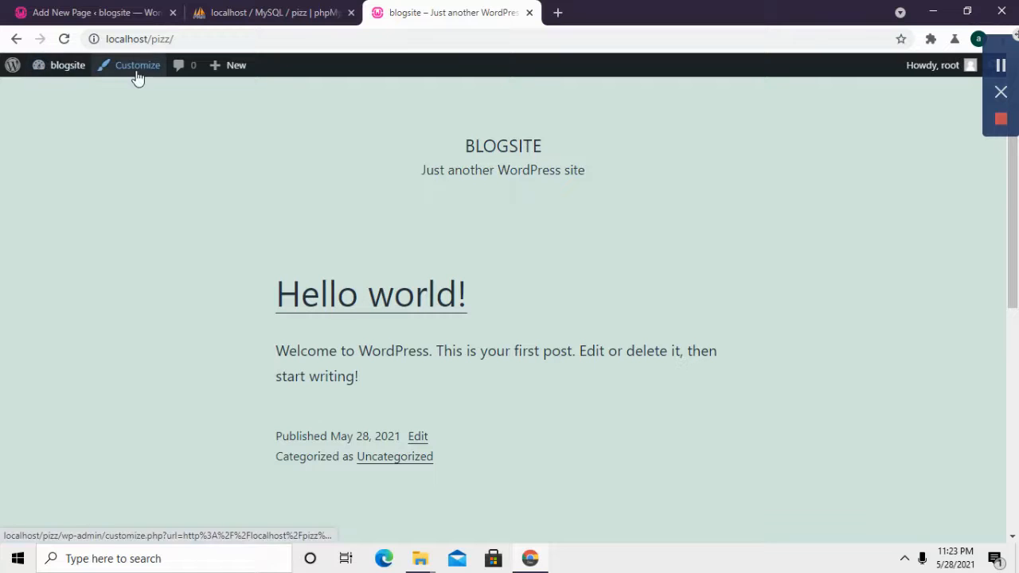
left_click(14, 40)
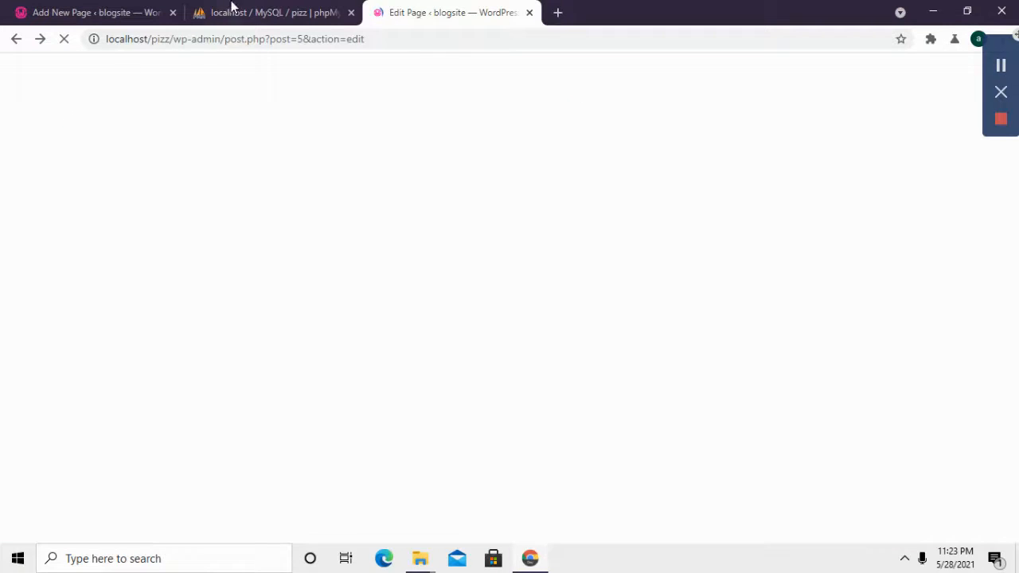
Step: Remove '/post.php?post=5&action=edit' from the address to load the wp-admin Dashboard
left_click(233, 10)
left_click(446, 12)
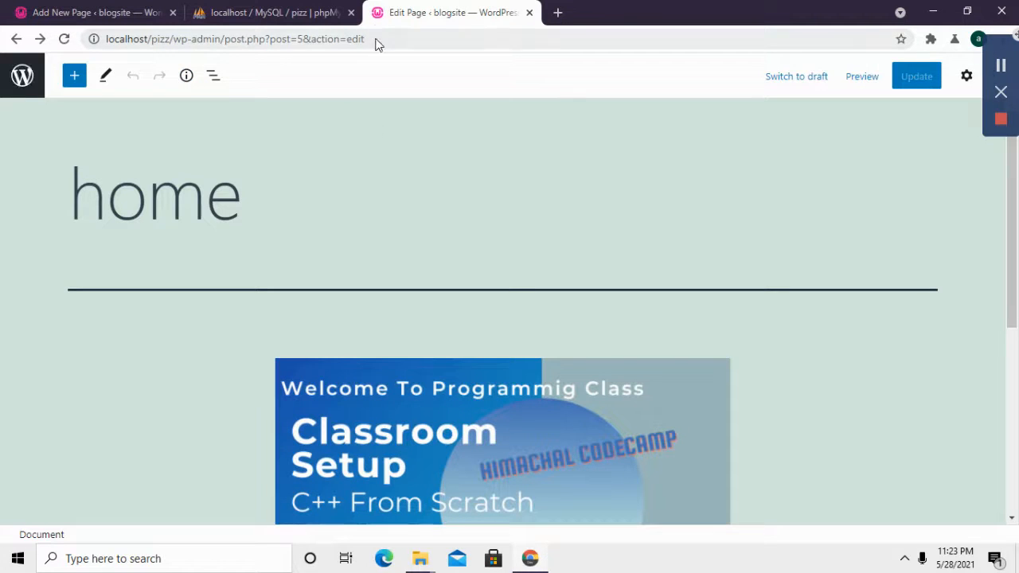
left_click_drag(378, 45, 223, 45)
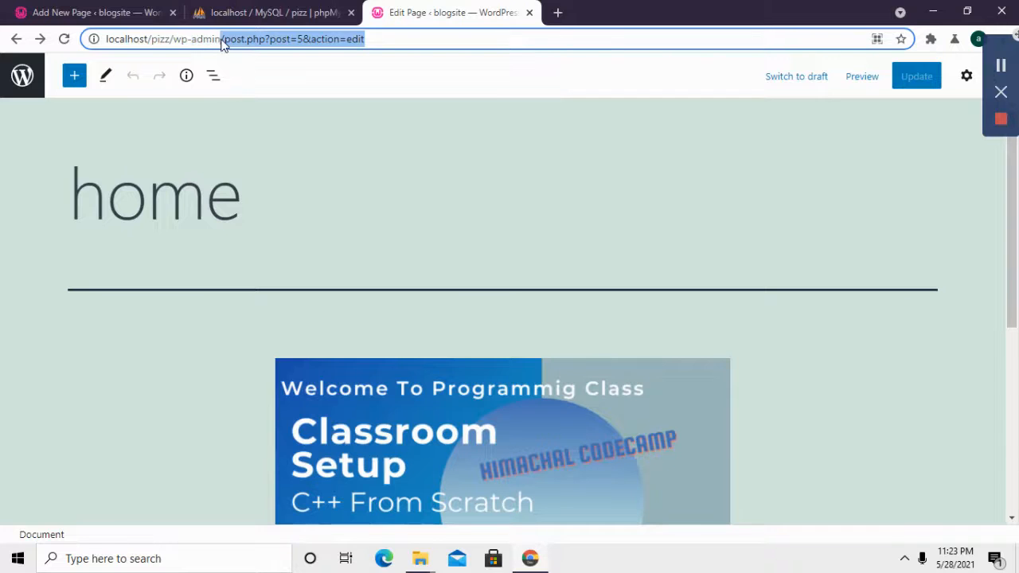
key("BackSpace")
key("Return")
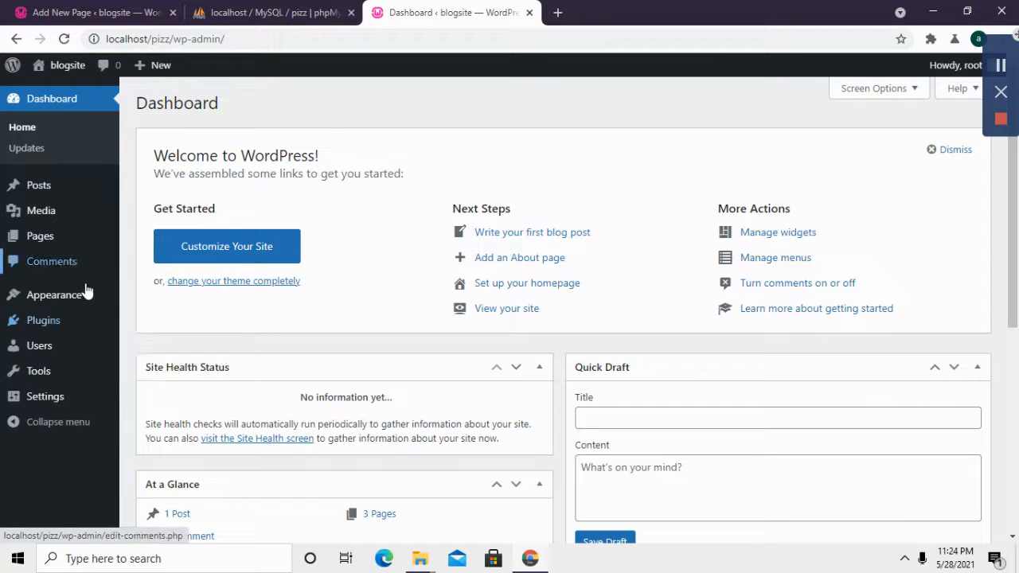
Step: Activate the Twenty Twenty theme from Appearance > Themes via its Theme Details
mouse_move(82, 302)
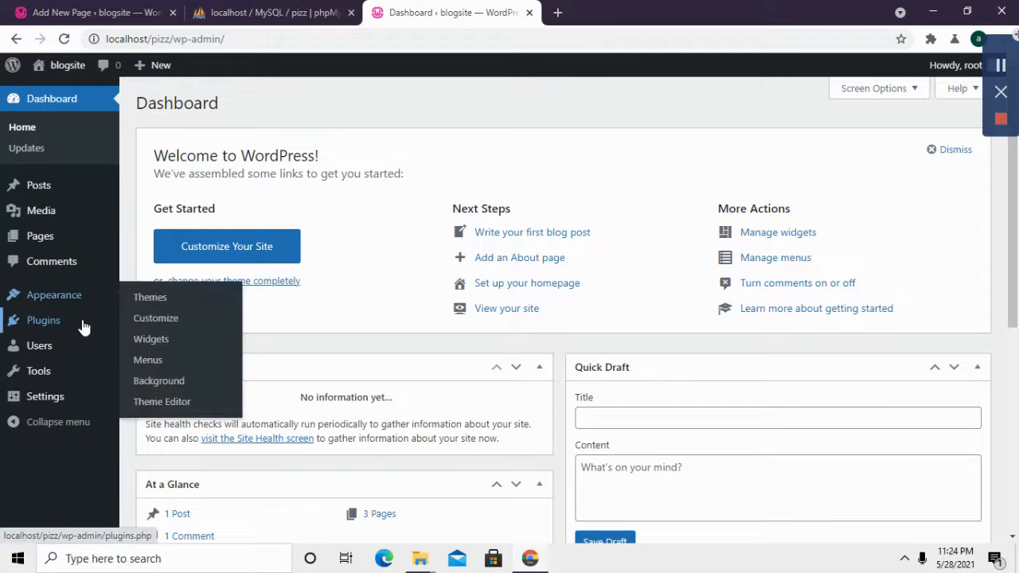
left_click(144, 304)
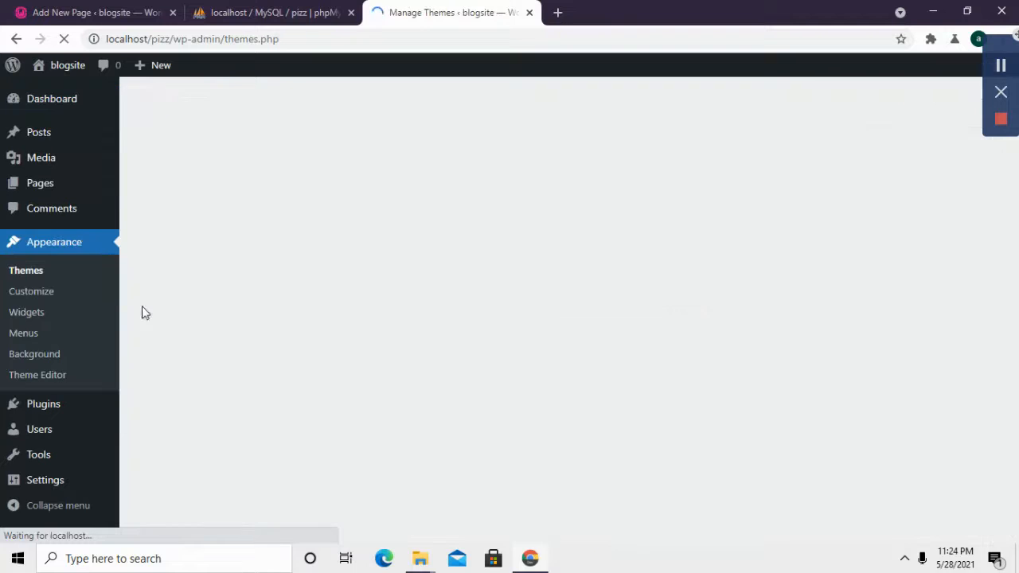
scroll(493, 365, "down", 1)
scroll(496, 357, "up", 1)
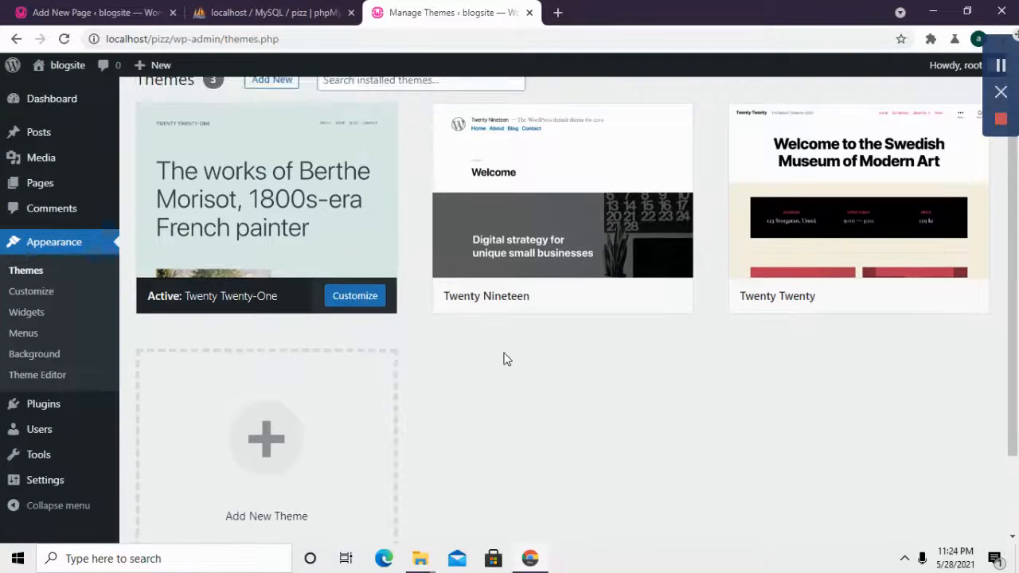
mouse_move(823, 281)
left_click(878, 228)
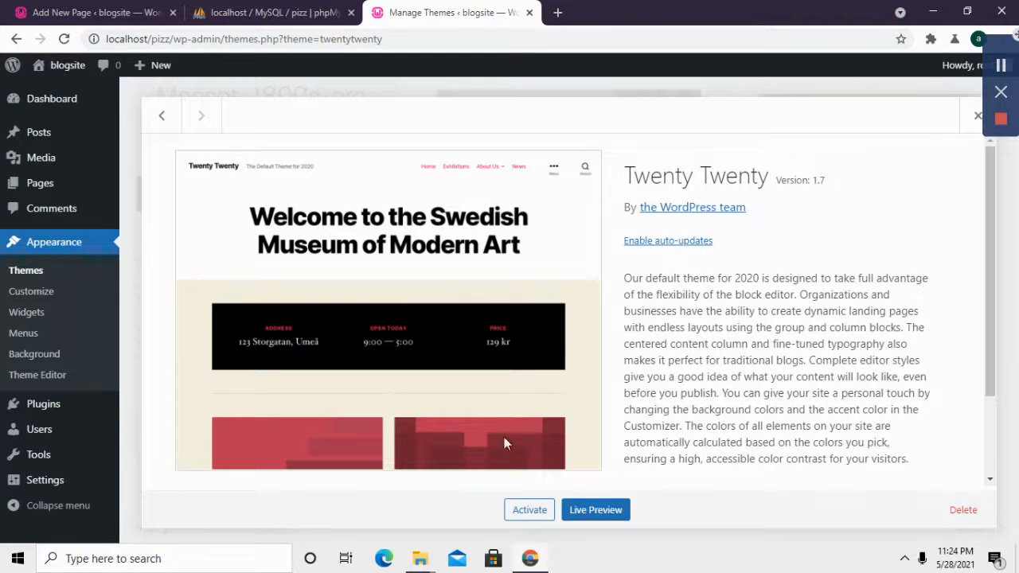
left_click(530, 511)
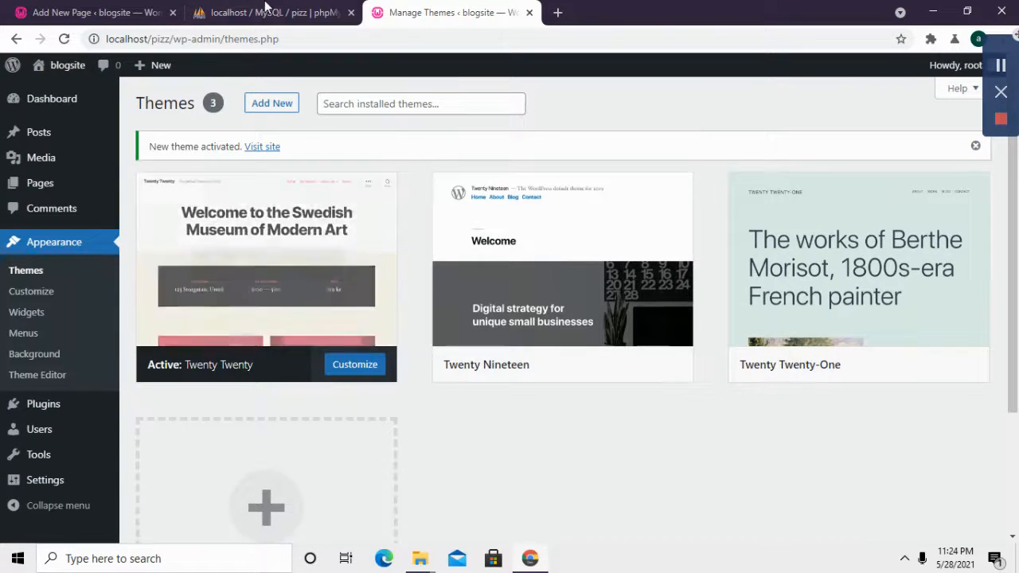
Step: Copy 'localhost/pizz' from the address bar and paste it into a new browser tab
left_click(261, 11)
left_click(427, 11)
left_click_drag(170, 39, 56, 40)
right_click(120, 40)
left_click(202, 100)
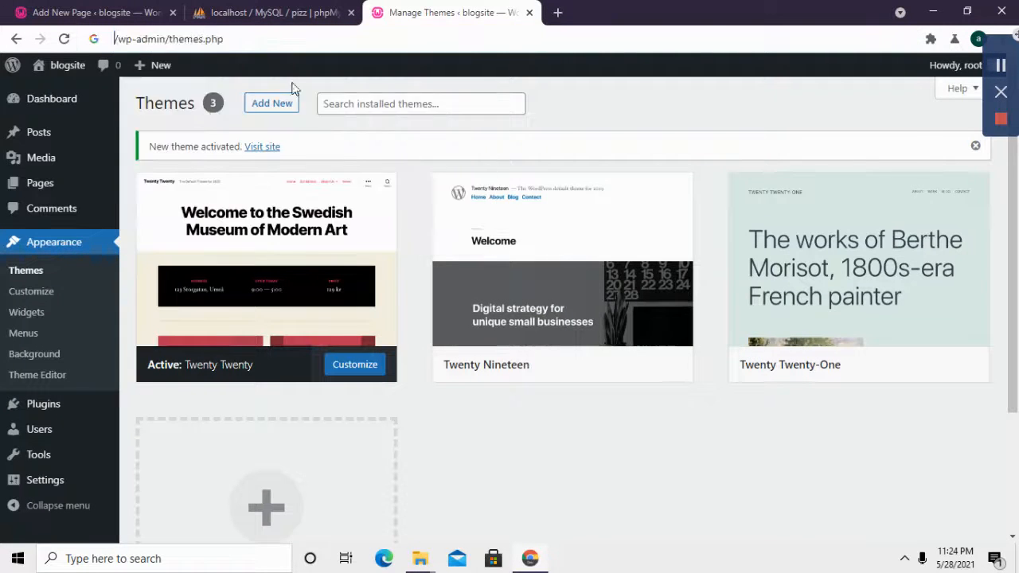
key("ctrl+z")
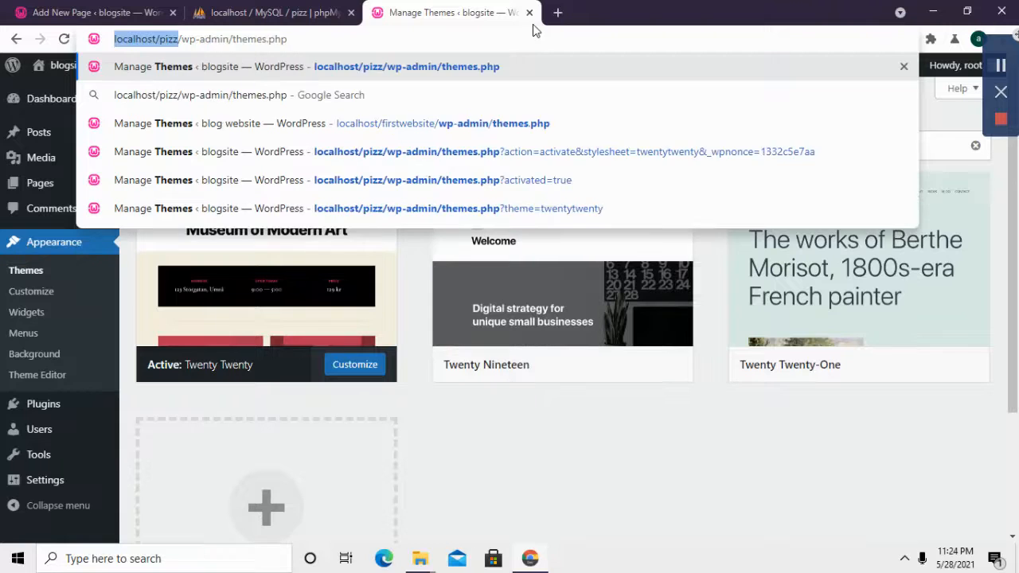
key("ctrl+t")
key("ctrl+v")
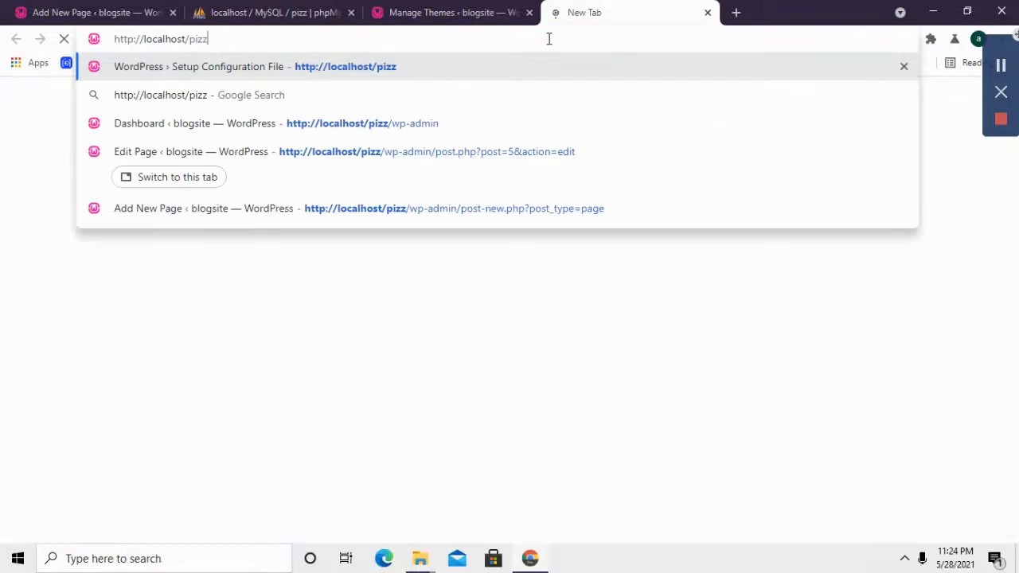